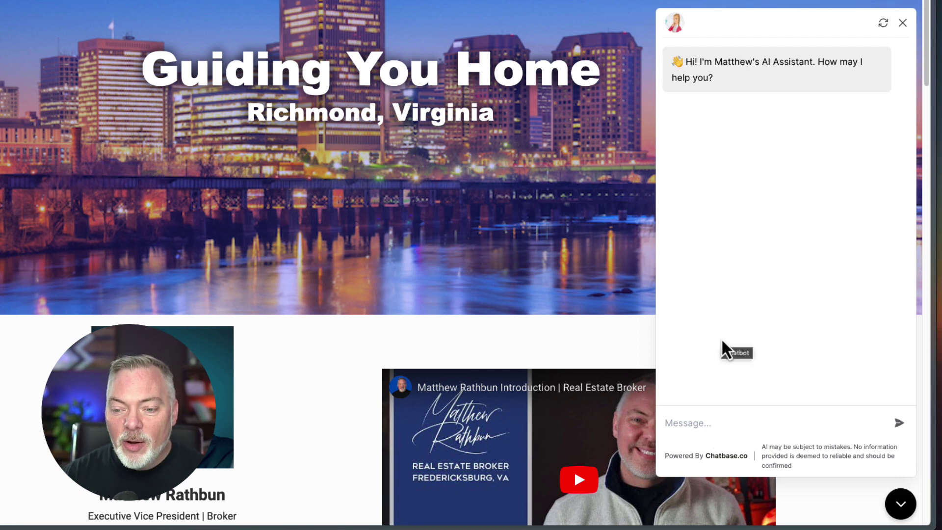
Ask the website's chatbot how to get in contact with the broker and open the Contact Me page from its answer
text(how do i ge)
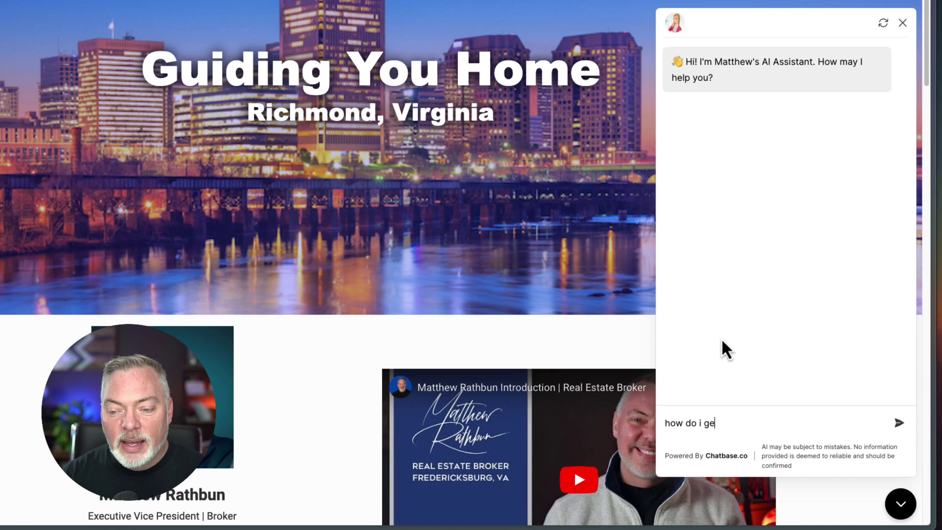
text(t in contact wiht m)
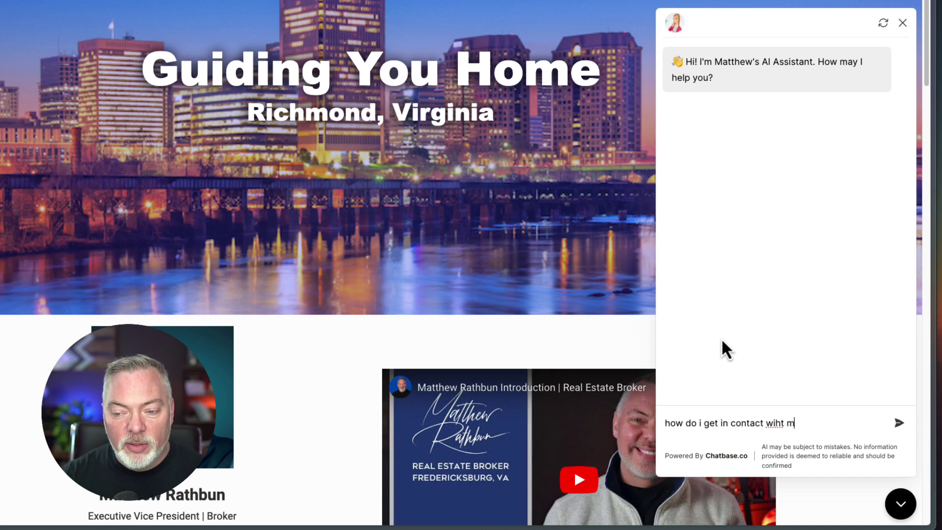
key(BackSpace)
key(BackSpace)
key(BackSpace)
key(BackSpace)
text(th matth)
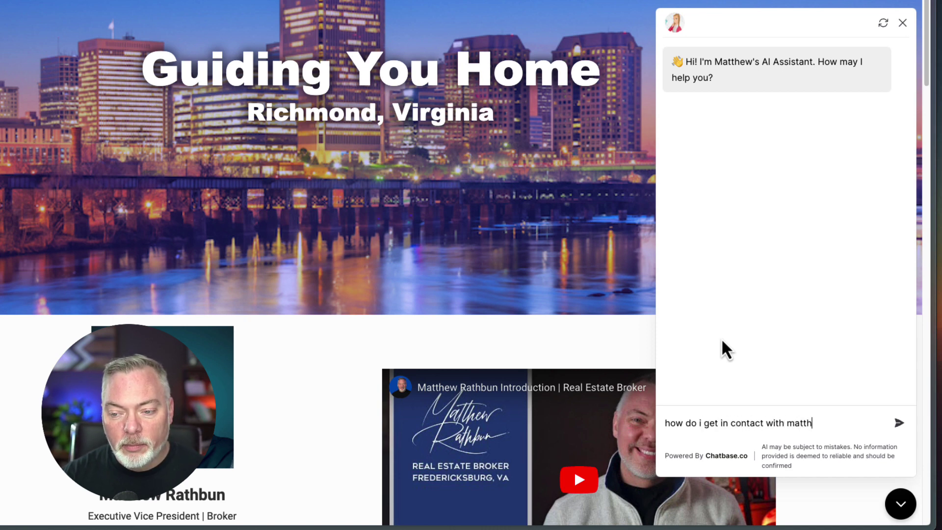
text(ew)
key(Return)
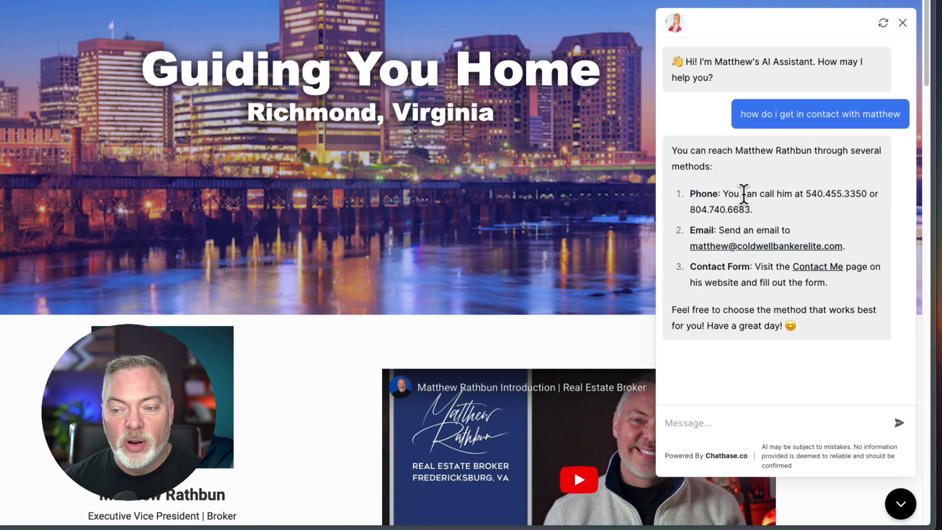
click(825, 267)
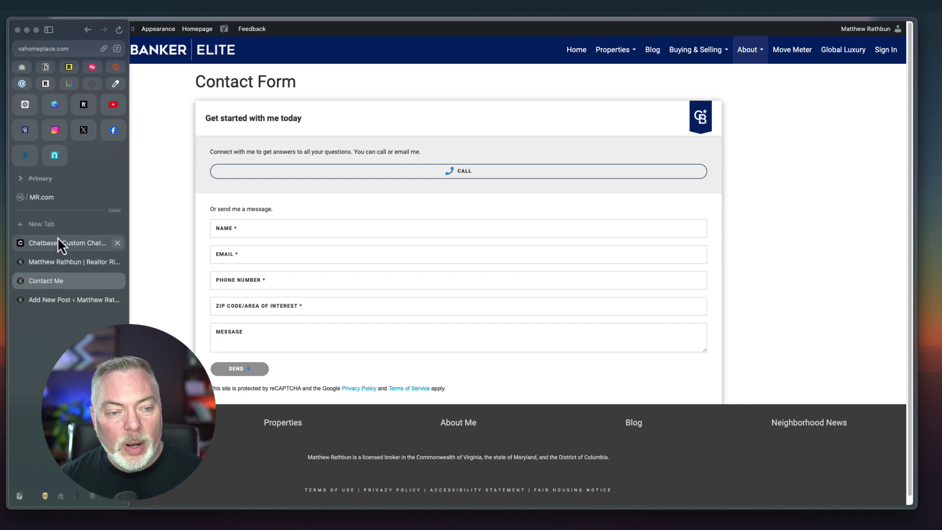
Go to chatbase.co in a new tab and open the VAHomePlace chatbot from the dashboard
key(super+t)
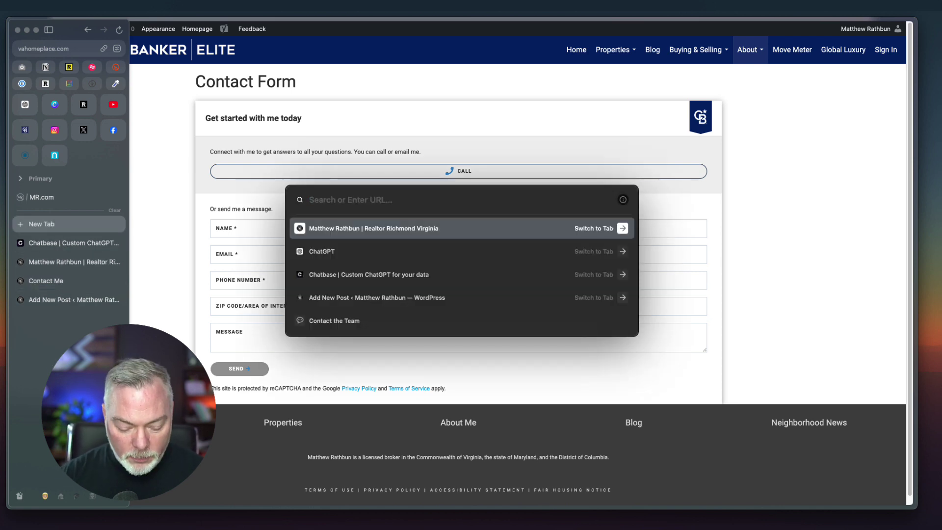
text(chatbase)
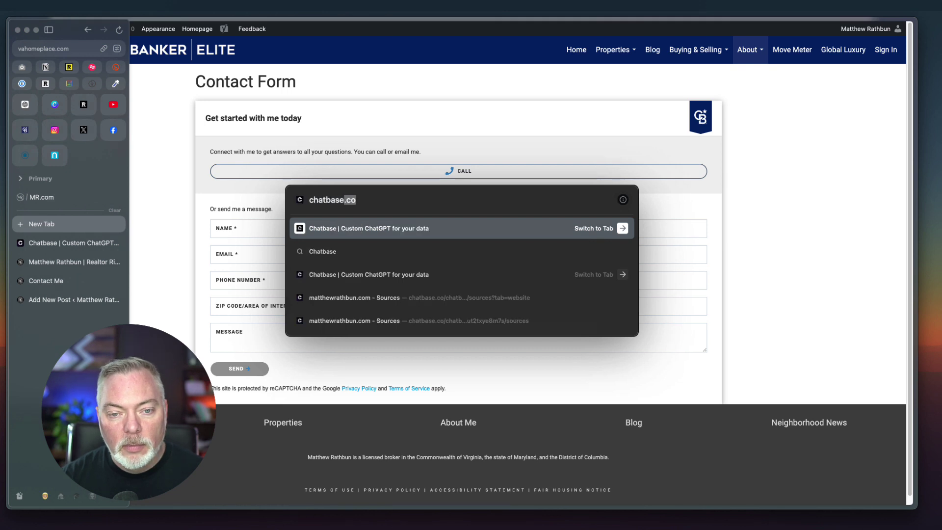
key(Return)
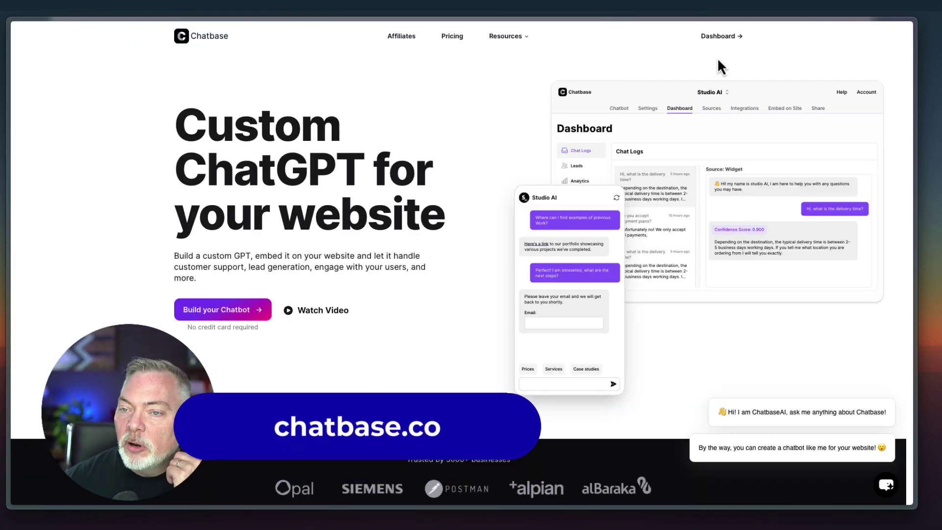
click(717, 37)
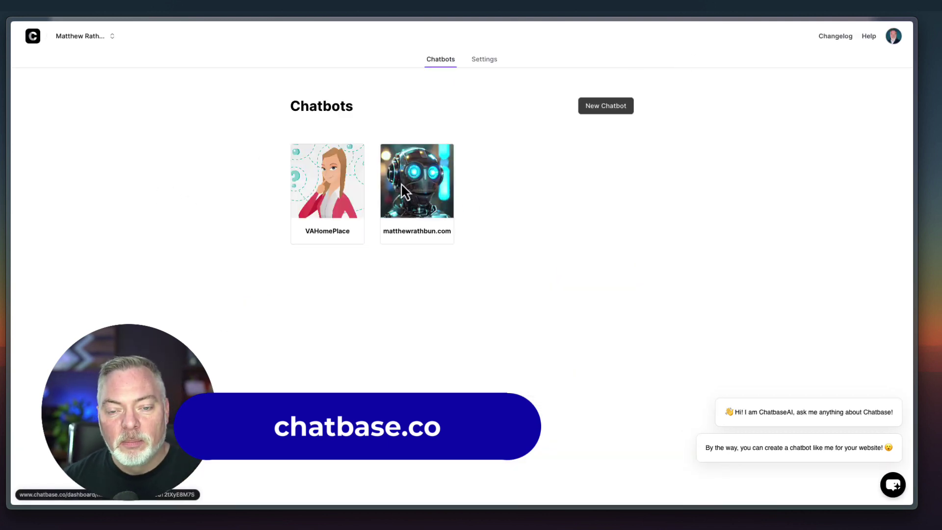
click(349, 200)
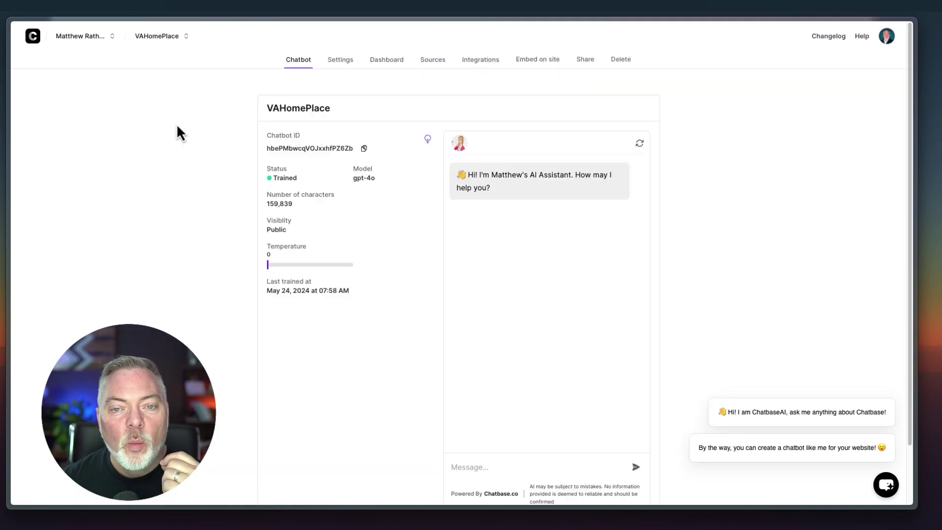
Examine the chatbot's website sources, including the crawl and sitemap options and the list of included links
click(430, 60)
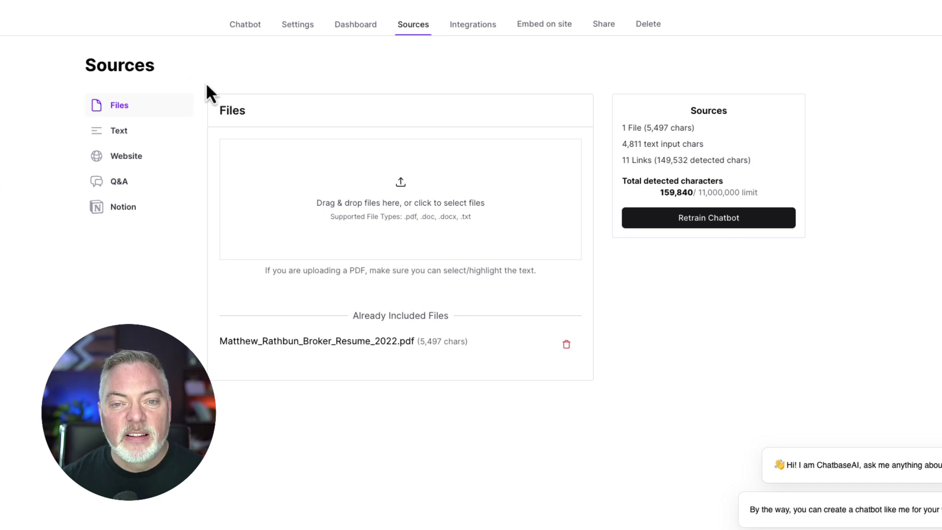
click(137, 163)
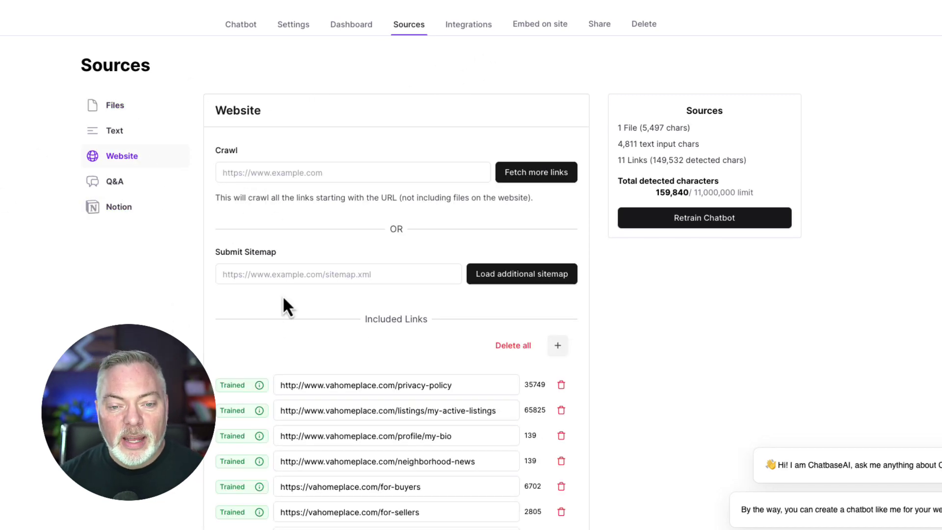
click(273, 173)
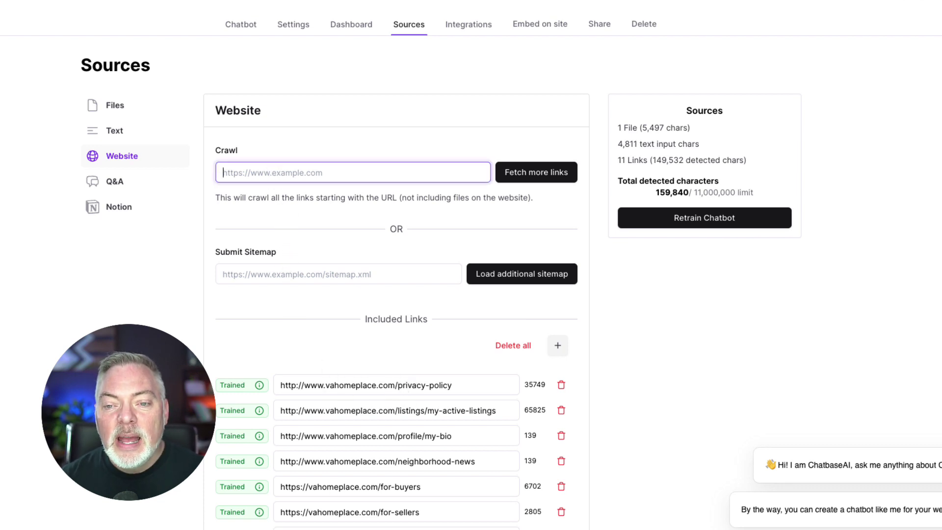
scroll(270, 281, down, 3)
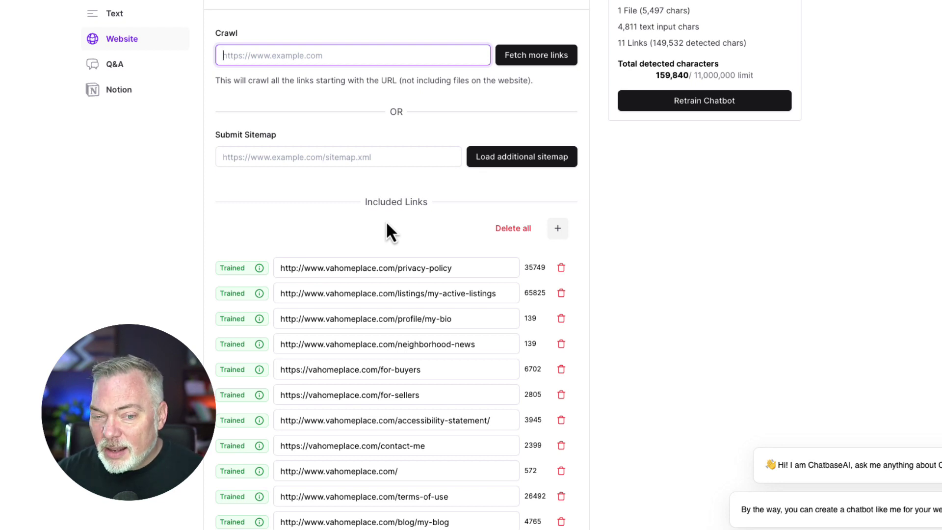
scroll(363, 216, up, 3)
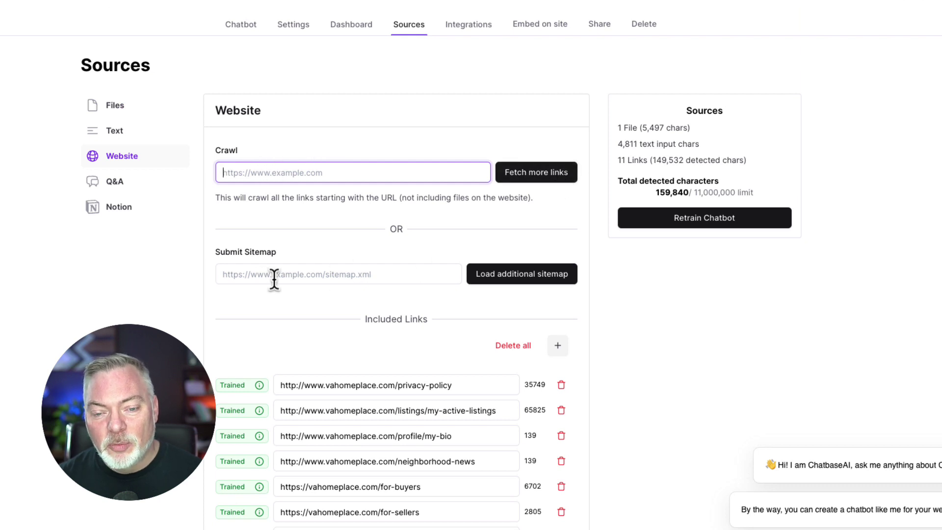
scroll(274, 278, down, 3)
scroll(326, 299, down, 1)
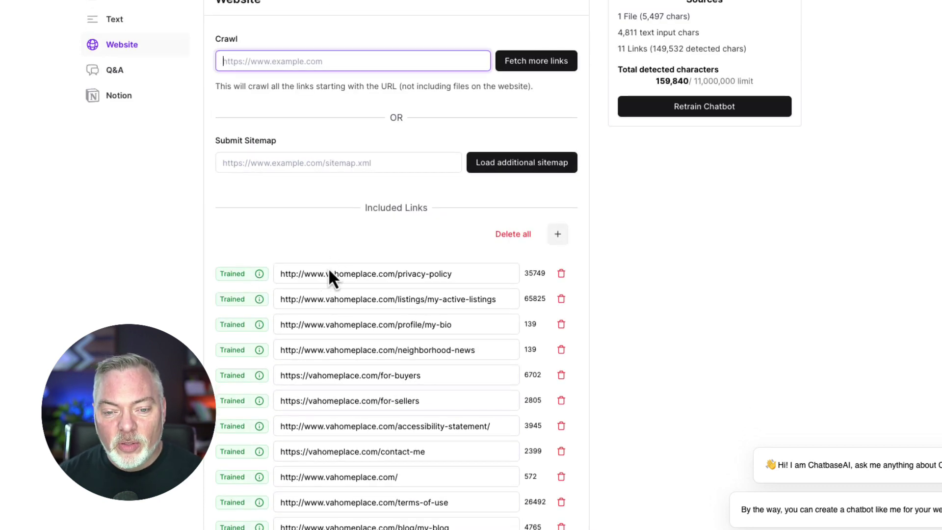
scroll(340, 454, down, 1)
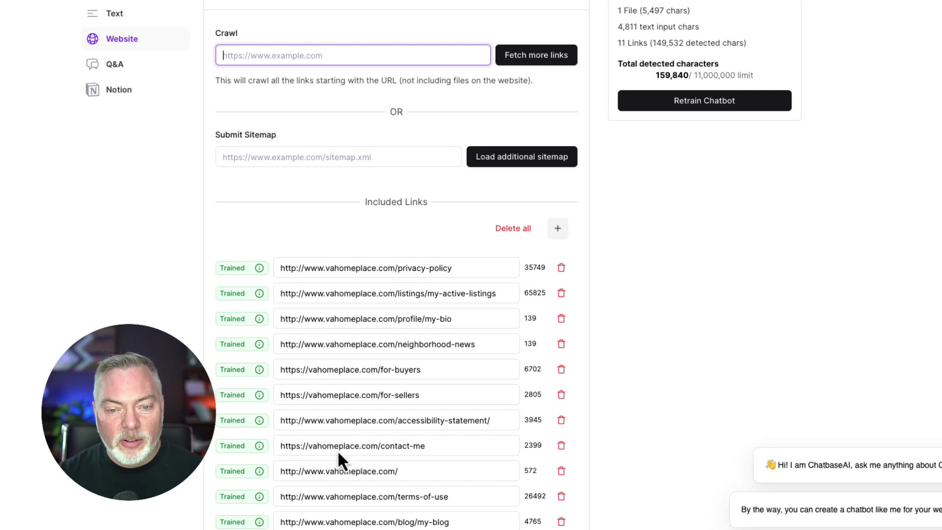
scroll(164, 290, up, 5)
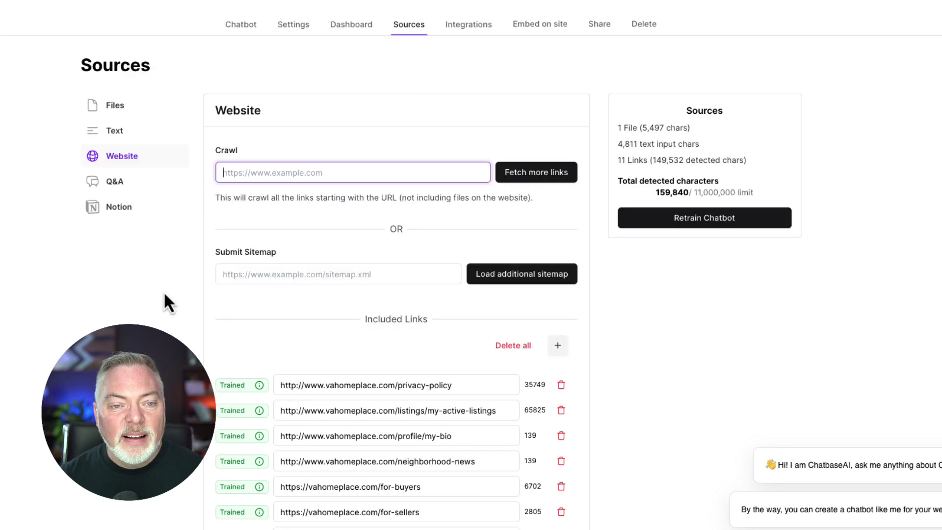
Open the chatbot's chat interface settings and examine the initial messages, suggested messages and message placeholder
click(248, 25)
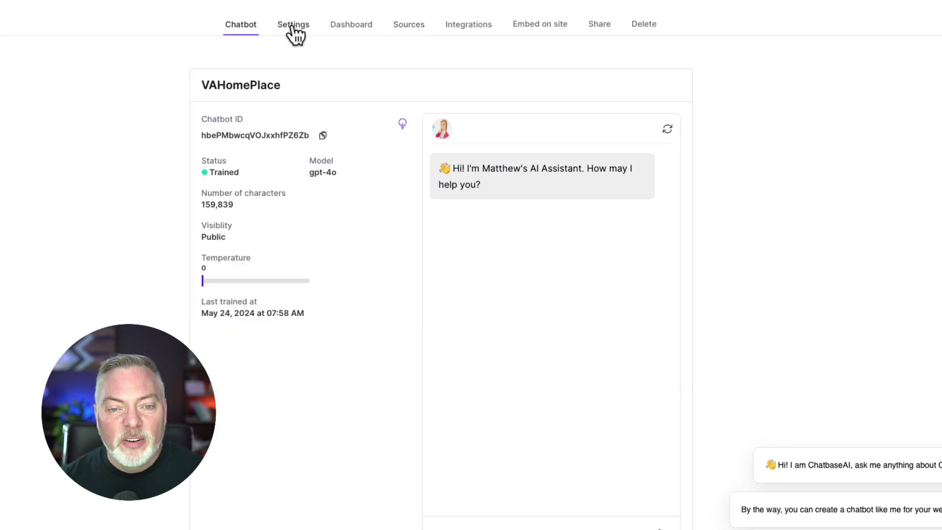
click(294, 25)
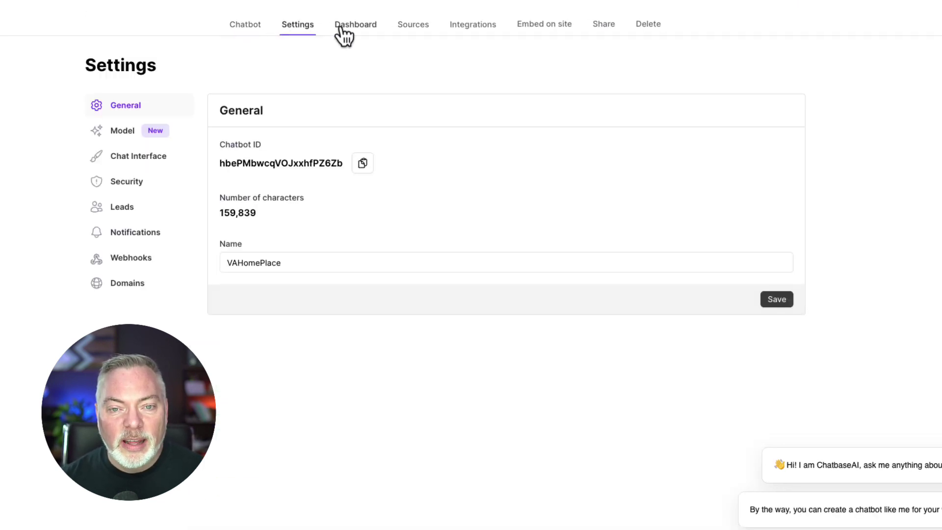
click(133, 157)
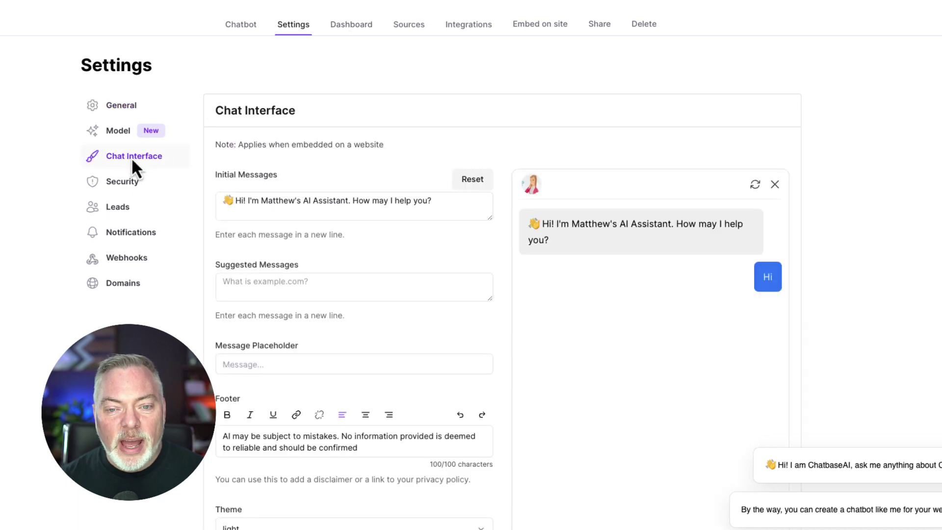
click(312, 202)
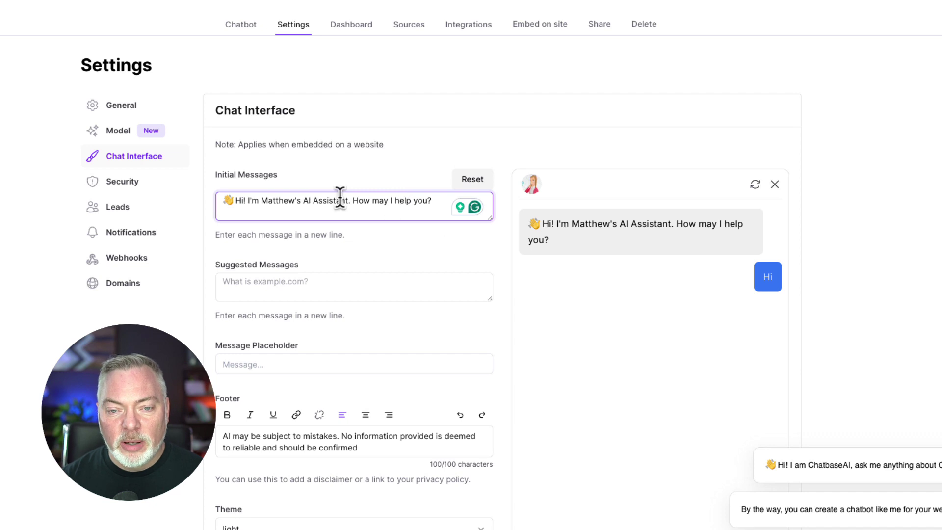
scroll(327, 200, down, 1)
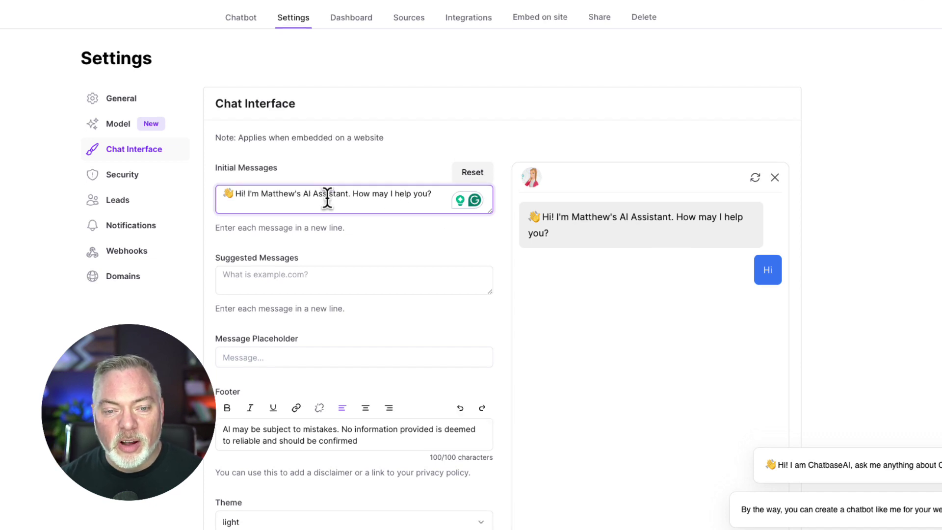
click(316, 231)
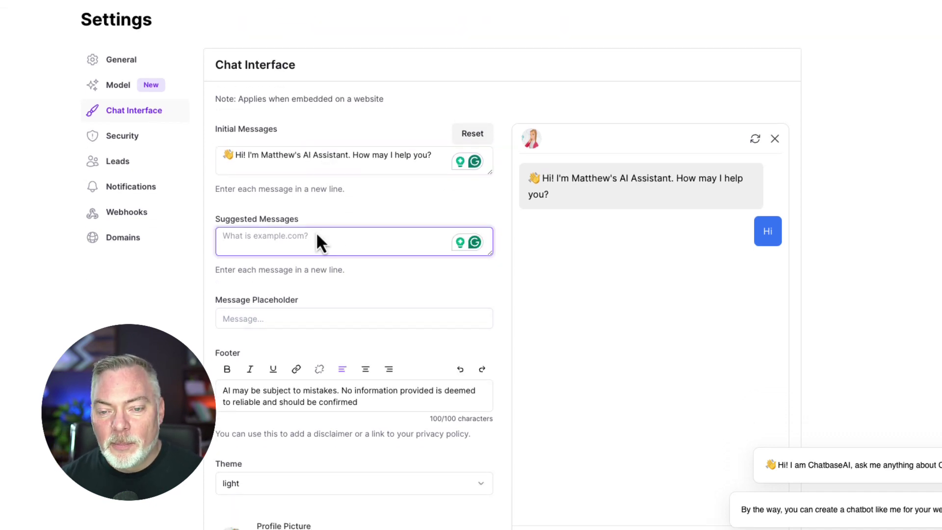
scroll(318, 233, down, 1)
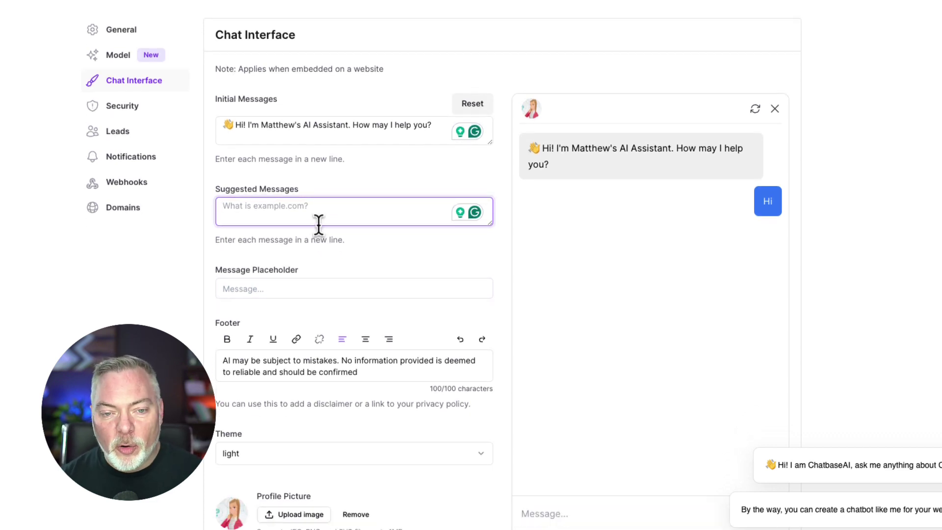
scroll(319, 225, down, 1)
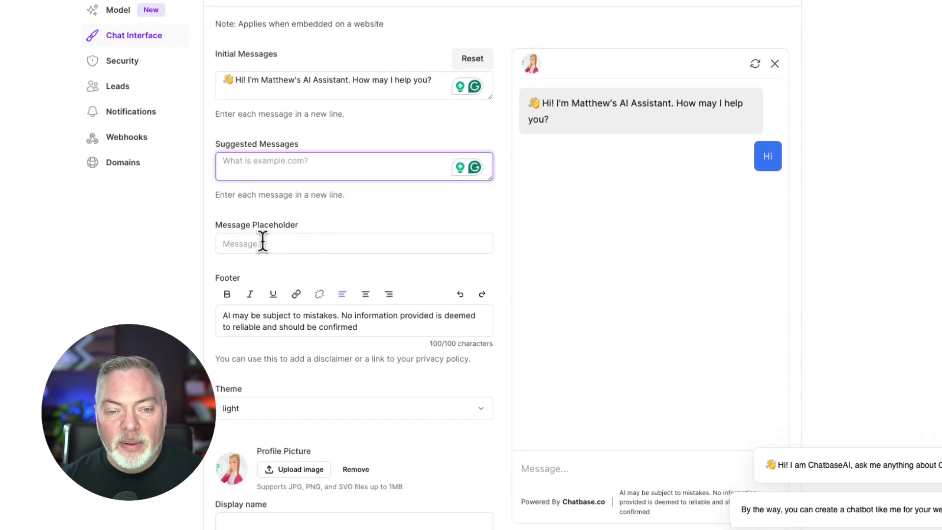
click(258, 244)
scroll(140, 238, down, 1)
click(141, 238)
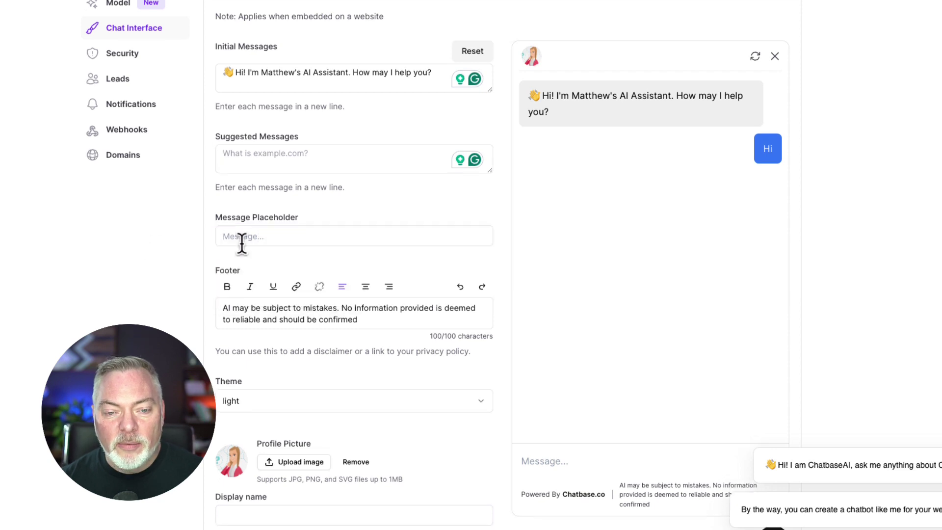
Examine the chat interface's footer disclaimer, theme, profile picture, display name, message color and chat icon options
scroll(255, 250, down, 5)
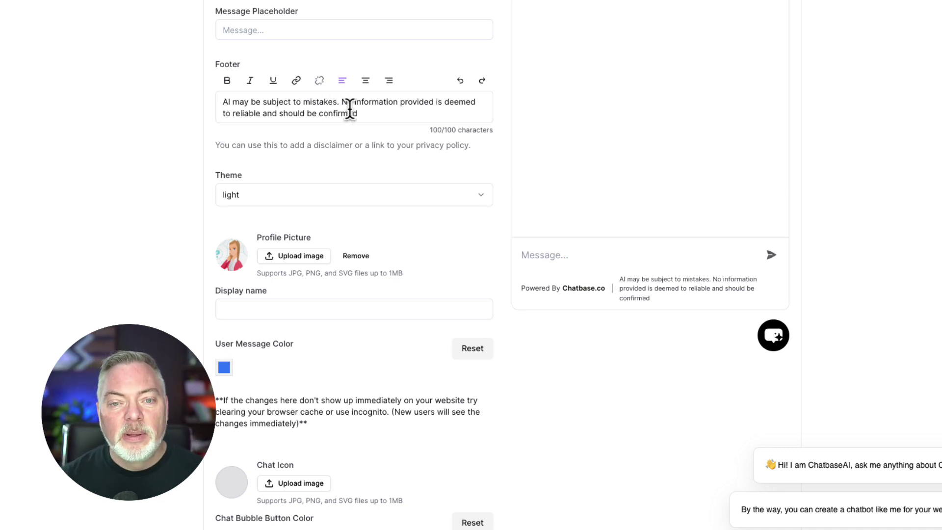
drag(363, 112, 172, 110)
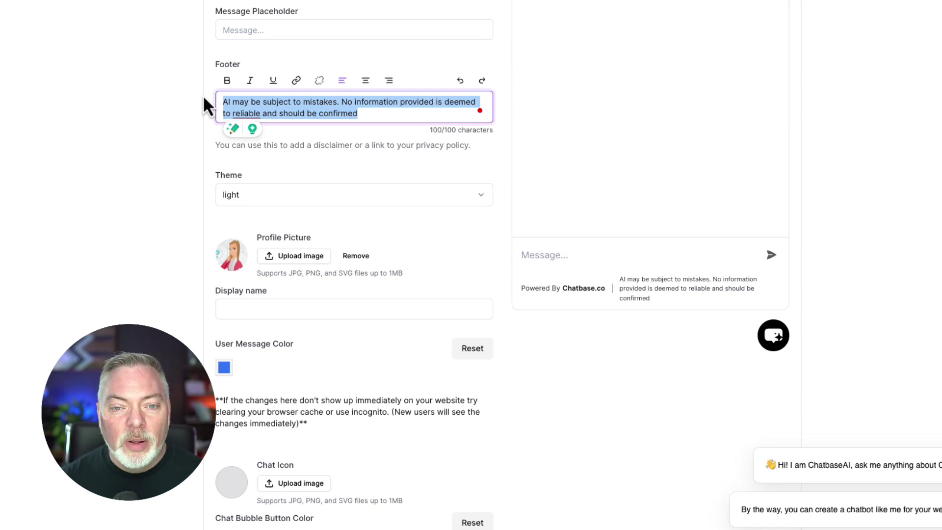
click(246, 113)
click(250, 141)
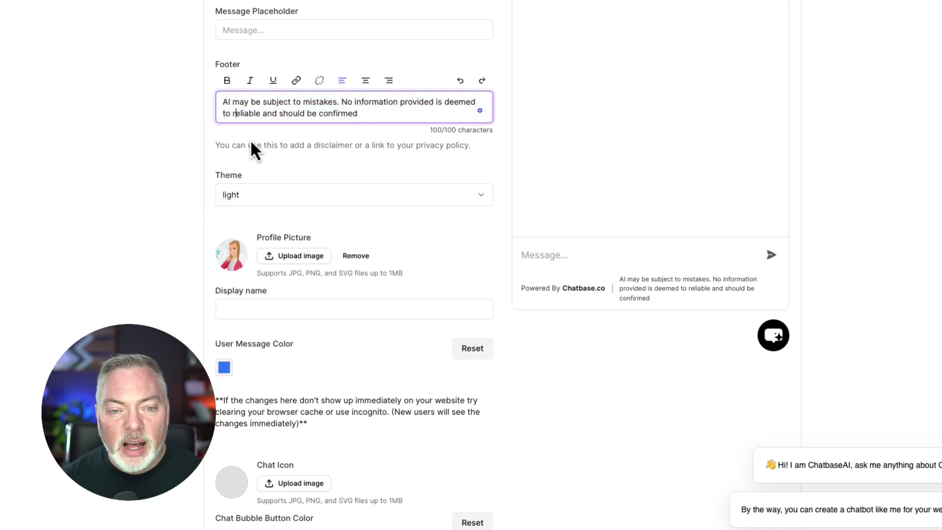
click(371, 114)
click(116, 173)
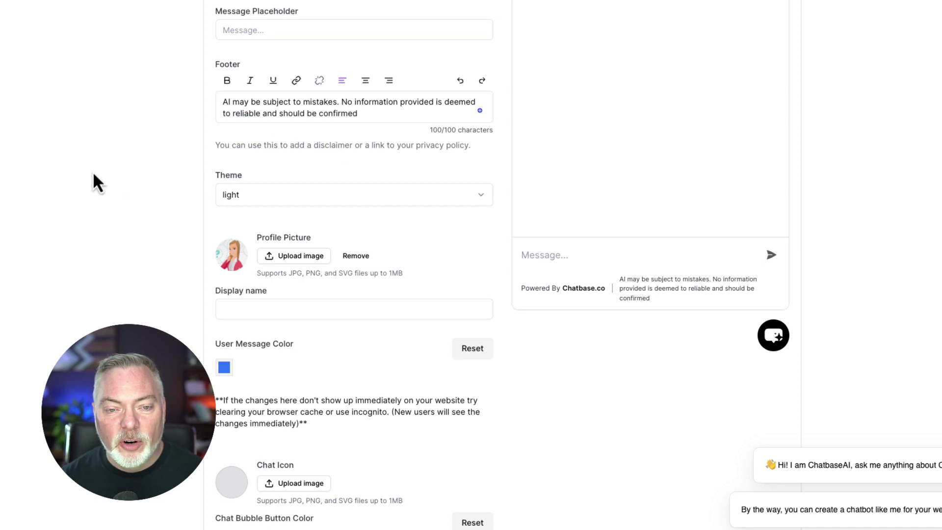
scroll(343, 186, down, 1)
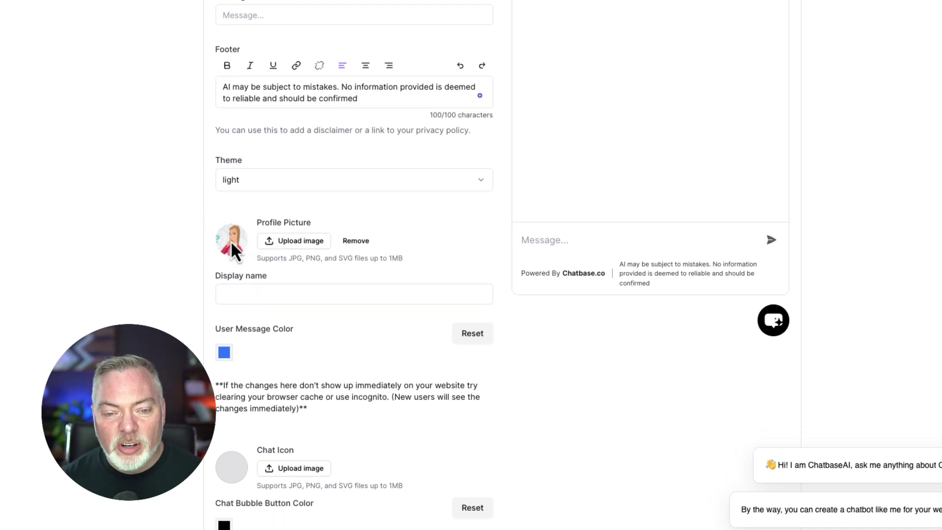
scroll(217, 261, down, 1)
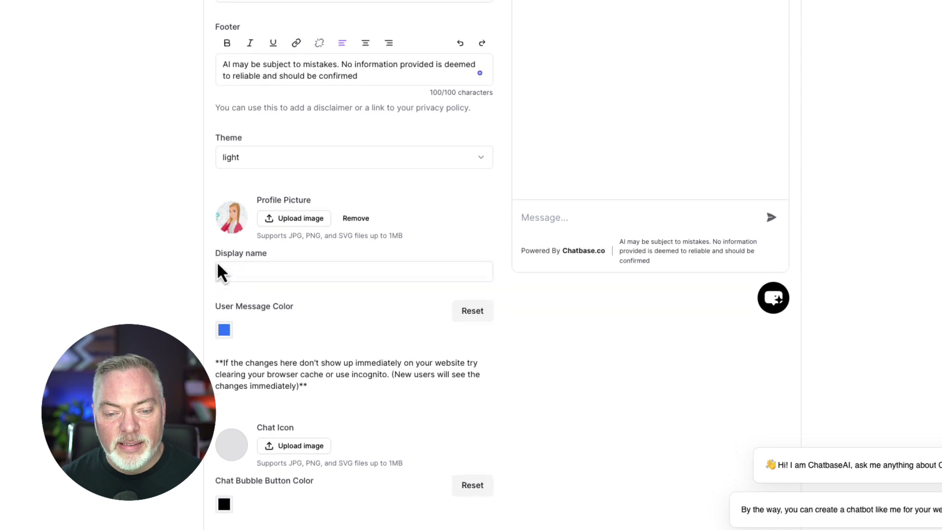
scroll(217, 265, down, 3)
scroll(275, 341, up, 10)
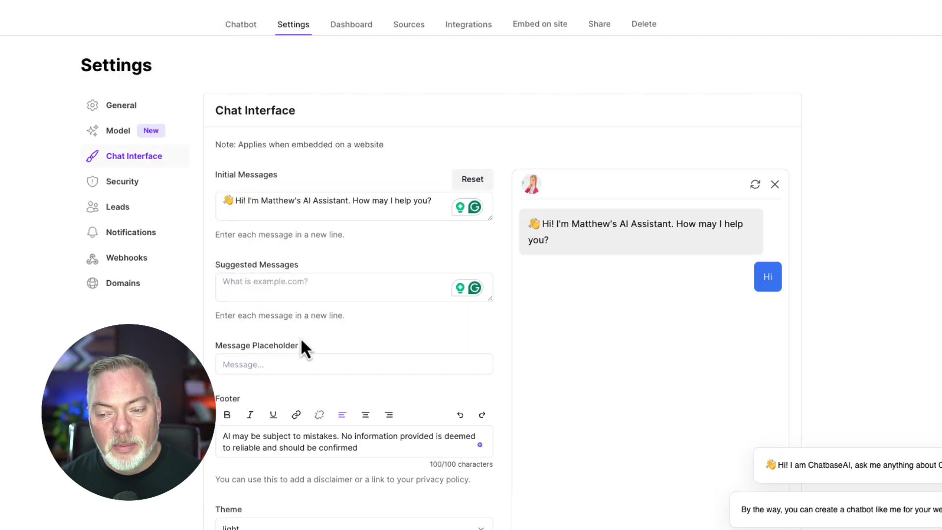
Examine the chatbot's text, file and Q&A sources, reading the biography text and the included resume file
click(407, 30)
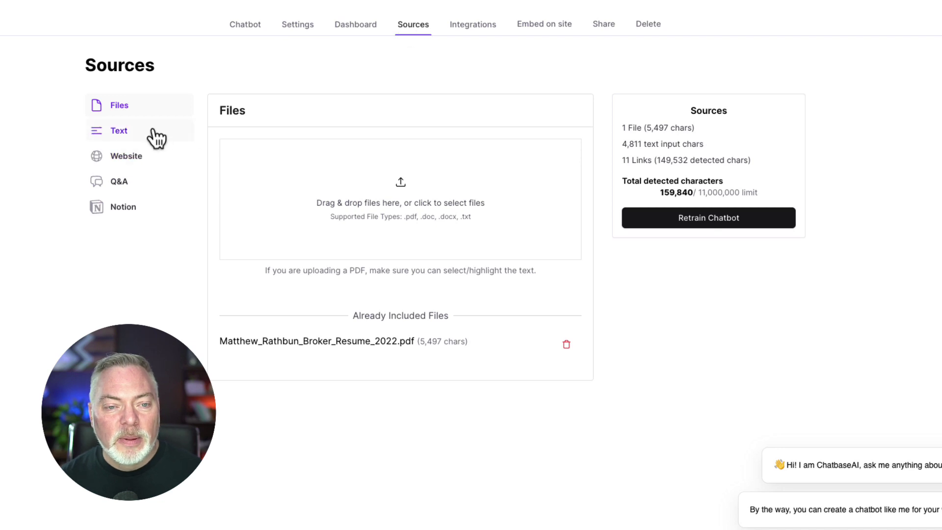
click(140, 168)
click(117, 131)
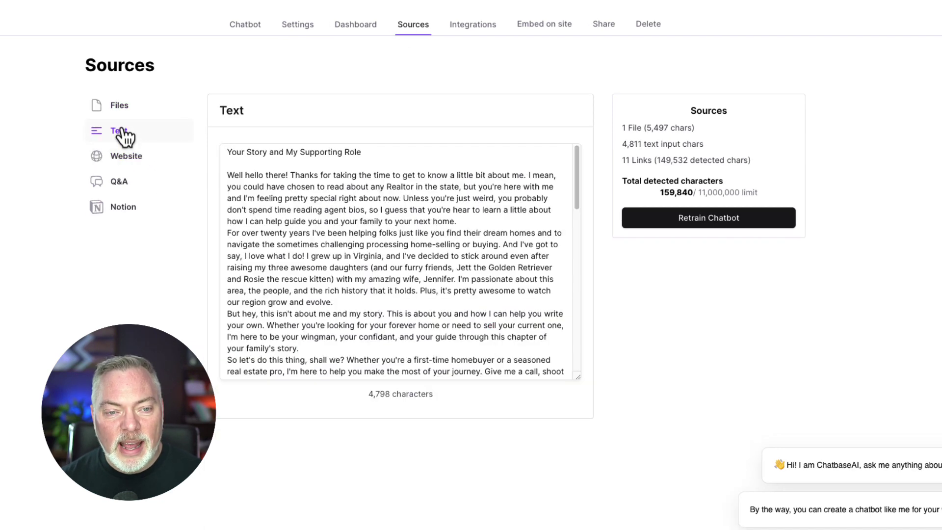
scroll(328, 181, down, 15)
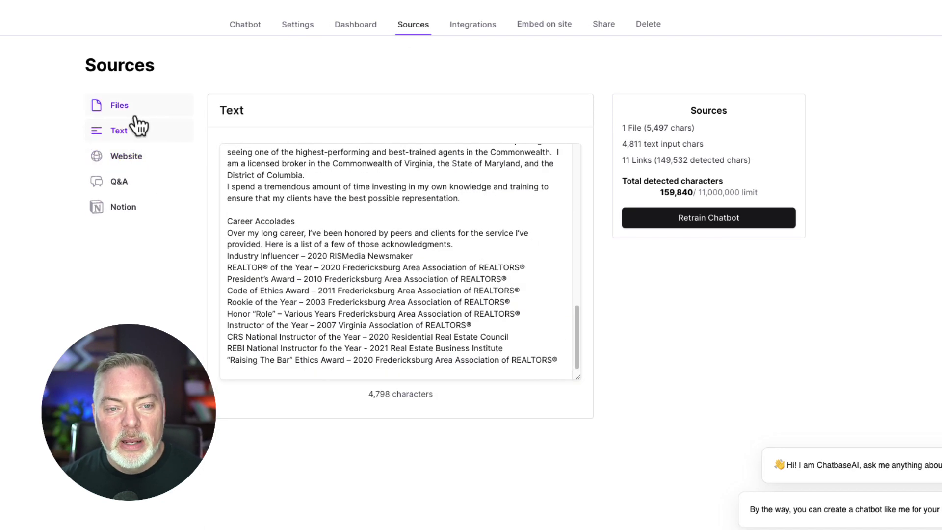
click(130, 111)
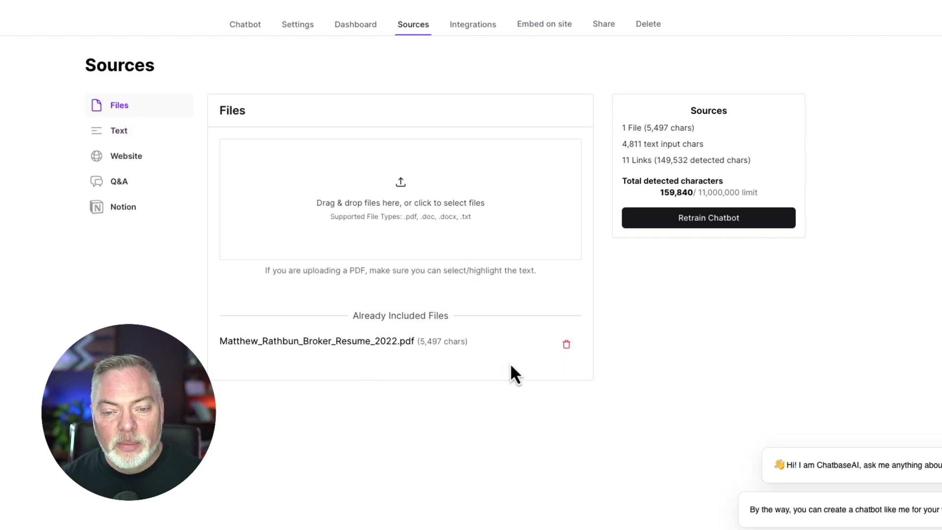
click(130, 184)
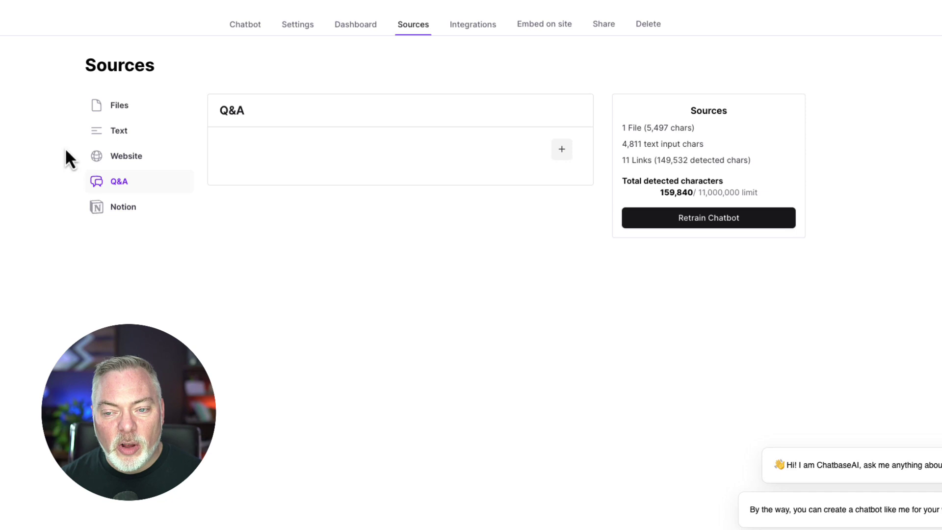
click(118, 111)
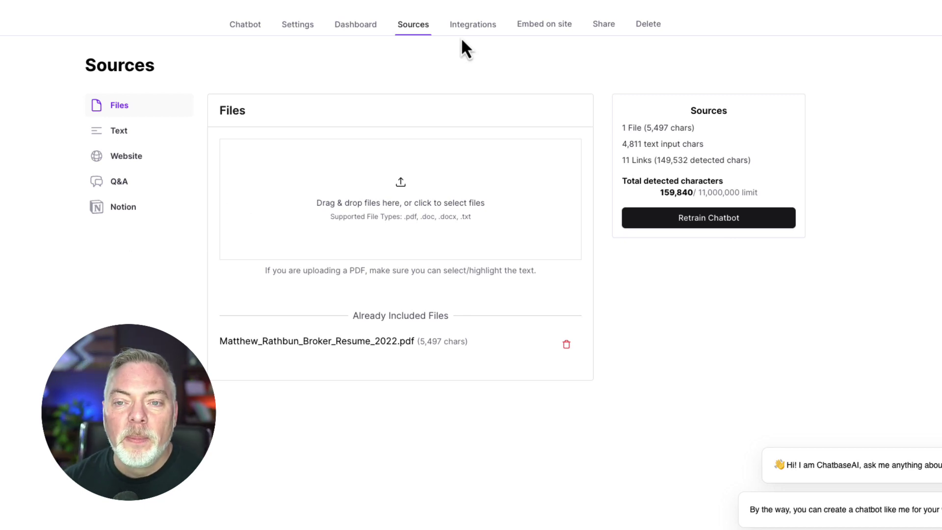
Open the chatbot's website embed code and copy the chat bubble script
click(287, 26)
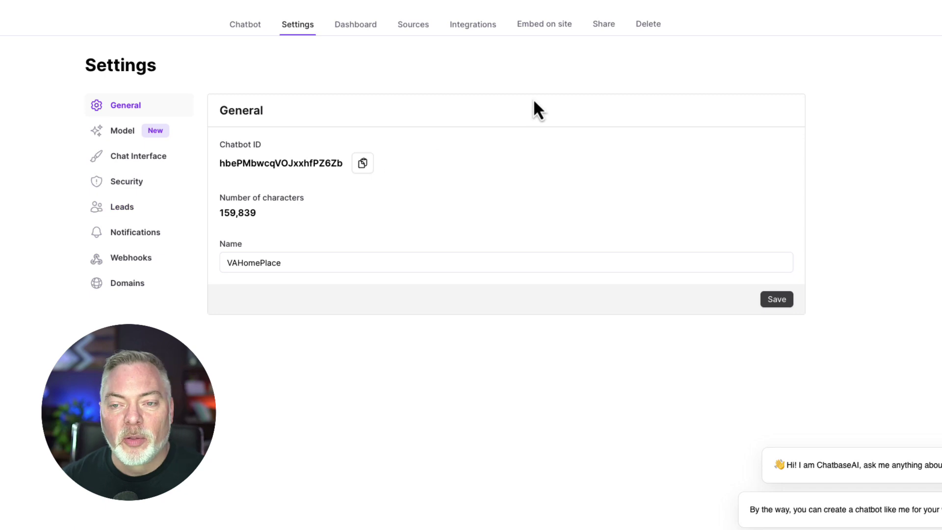
click(548, 27)
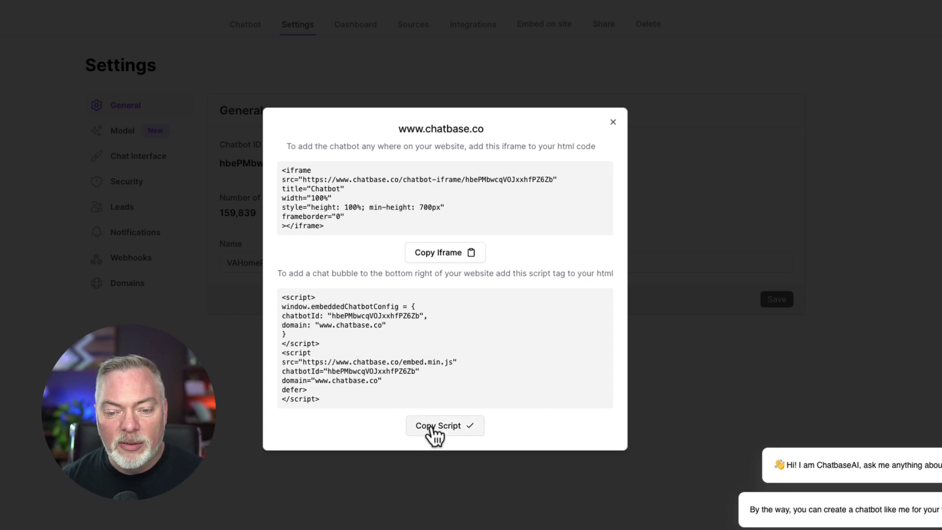
click(21, 244)
Switch to the real estate website's home page, close its chat window and open the page in the builder with its outline shown
mouse_move(5, 275)
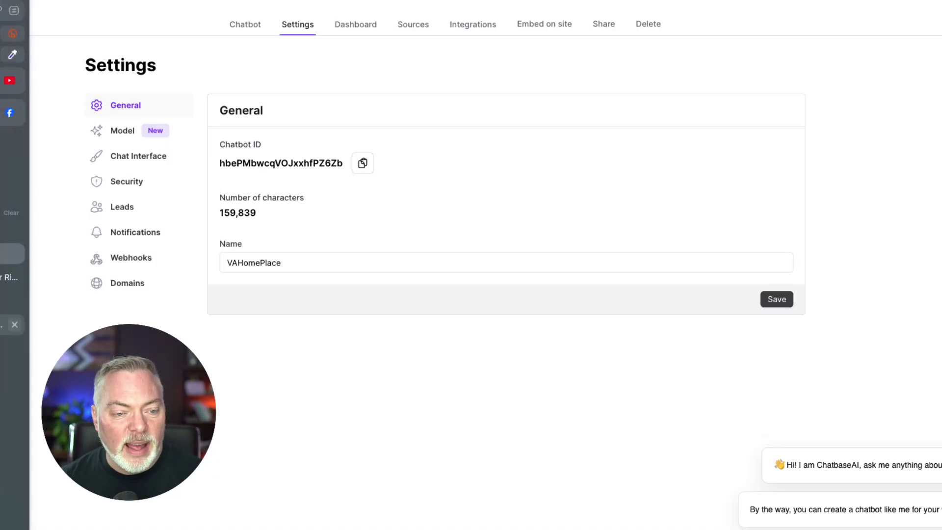
click(16, 273)
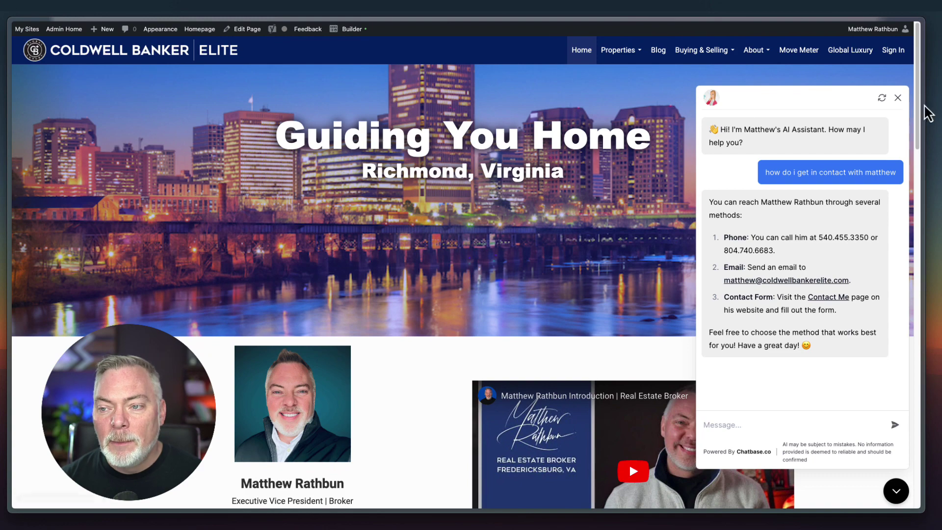
click(898, 98)
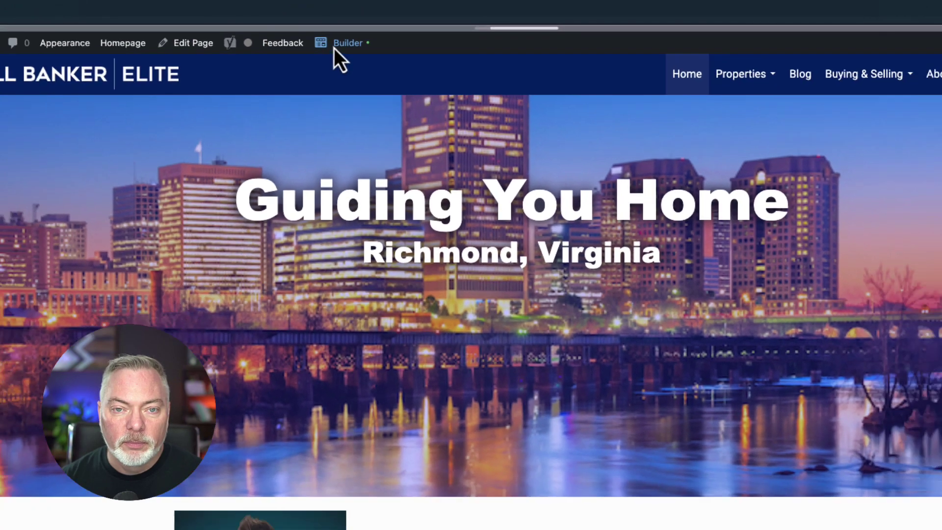
click(341, 52)
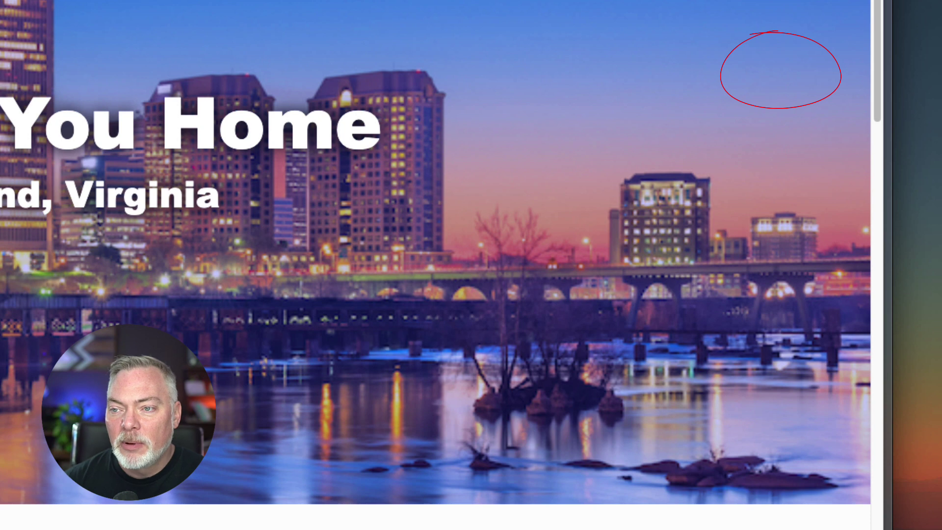
key(super+i)
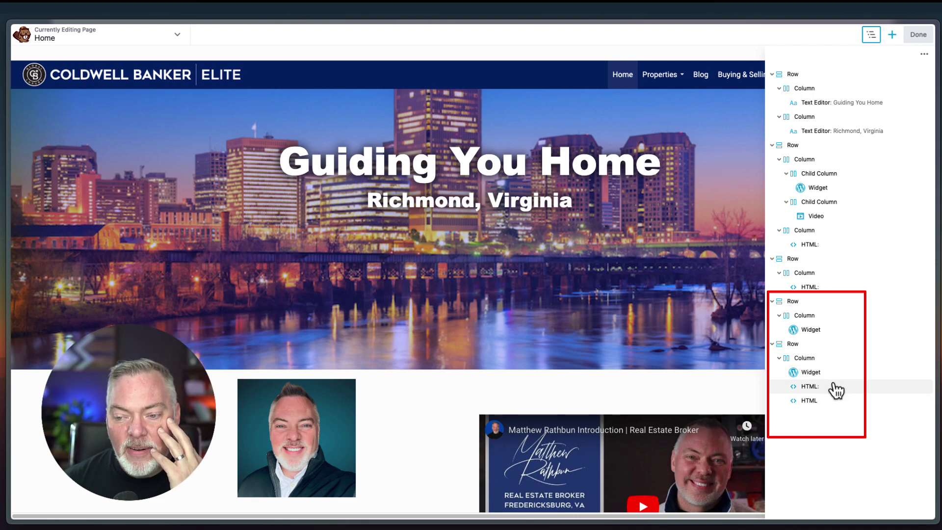
Inspect the code of the two HTML modules in the page's last row without changing them
click(837, 388)
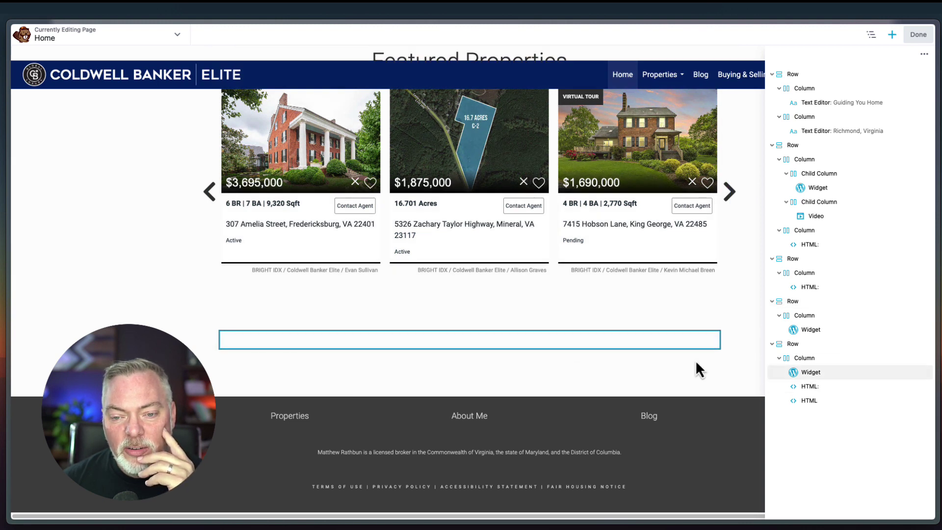
click(809, 401)
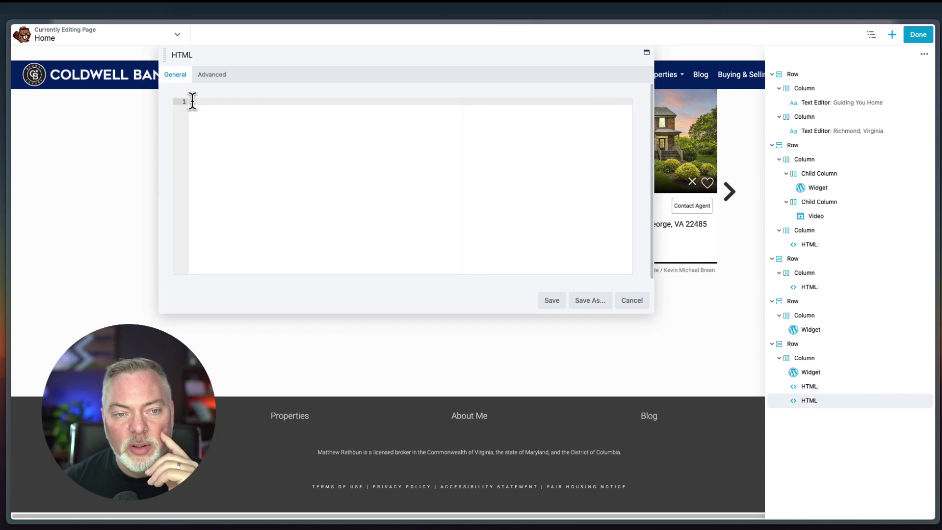
click(631, 301)
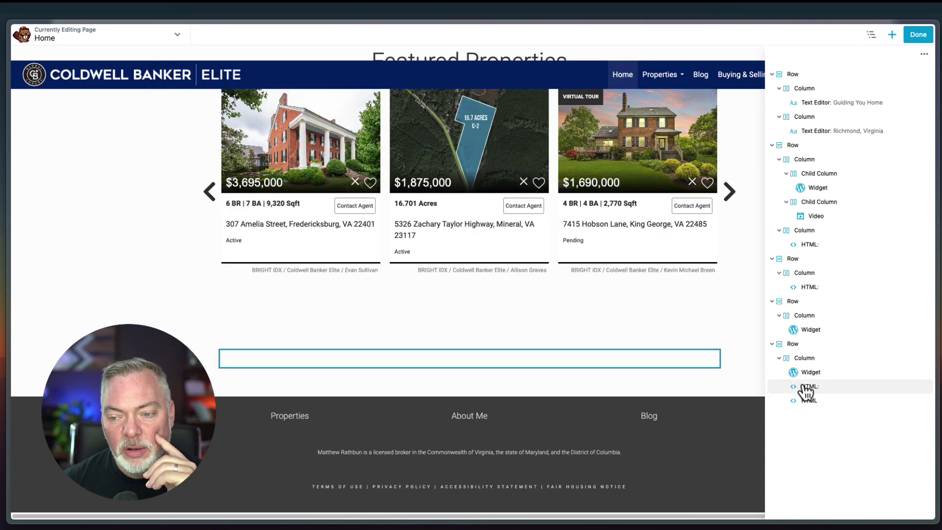
click(804, 388)
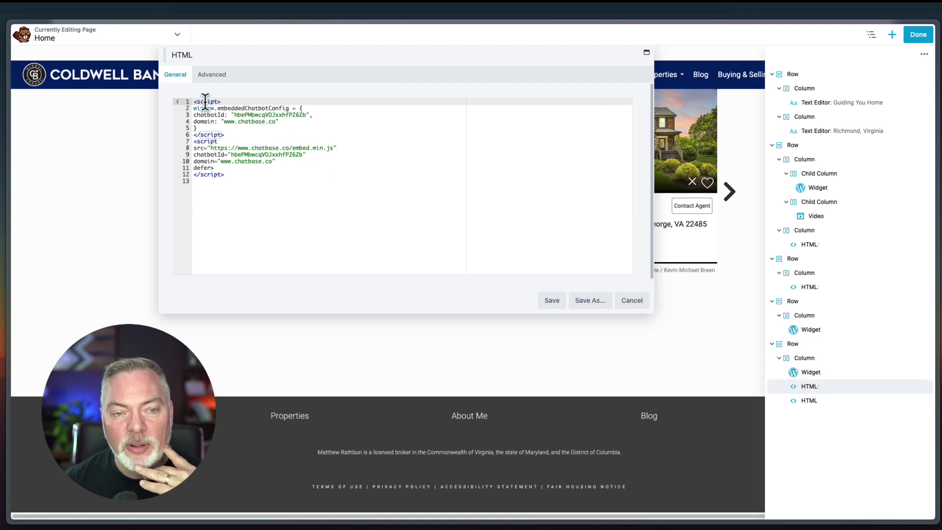
click(633, 302)
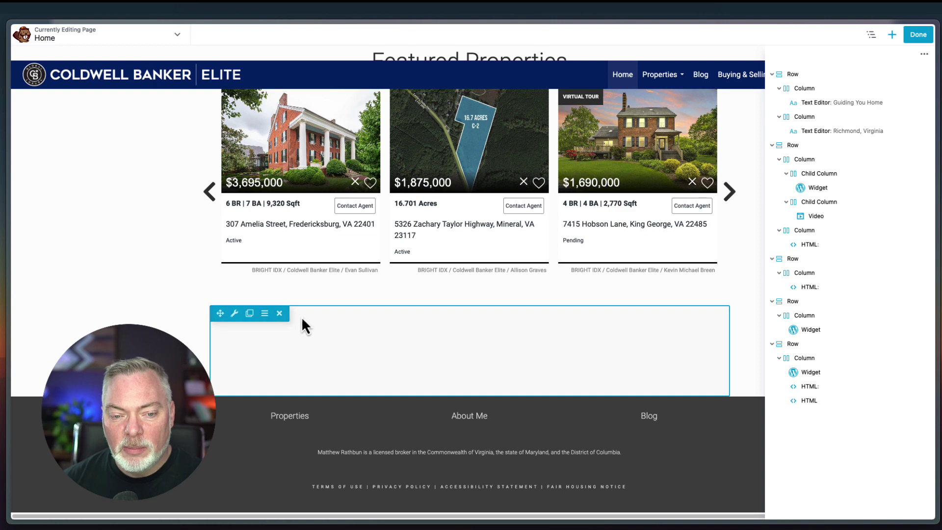
click(265, 315)
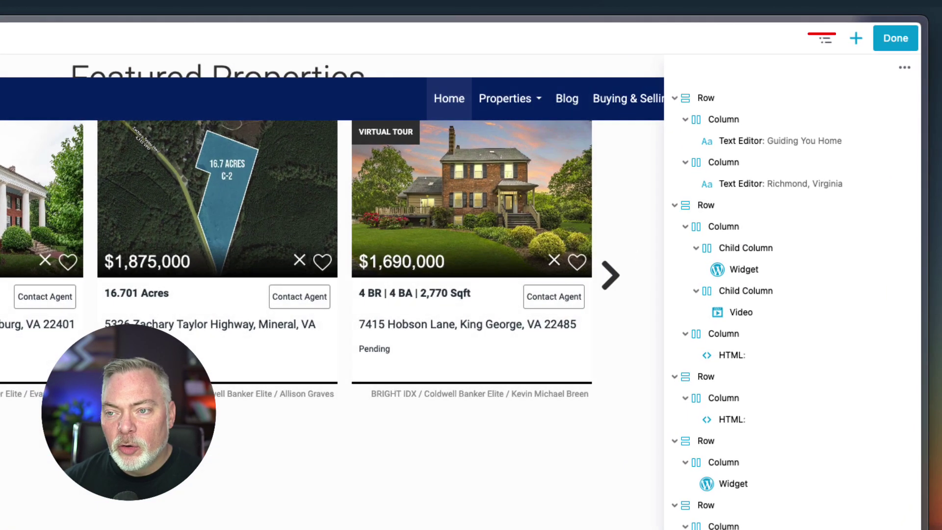
Add an HTML module to the page's last row, paste in the copied Chatbase script, and cancel the module
click(857, 41)
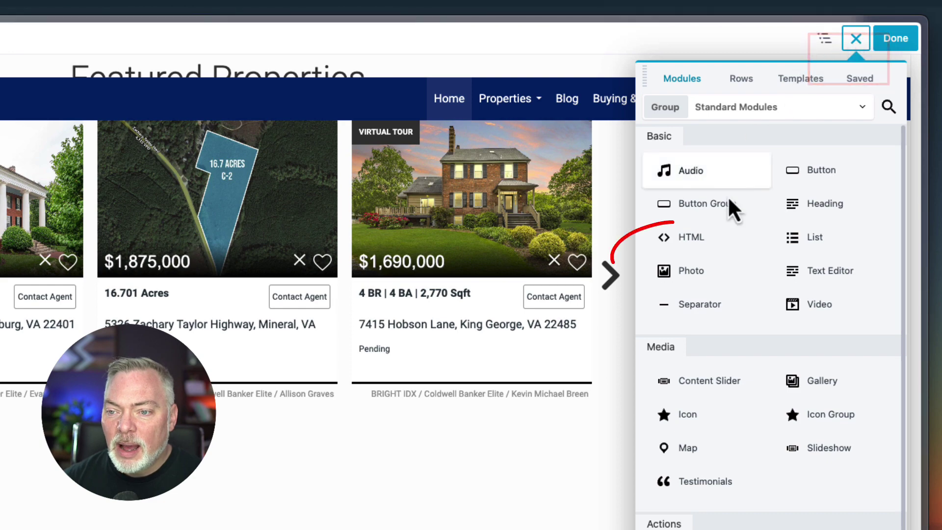
drag(694, 240, 279, 425)
drag(515, 363, 459, 510)
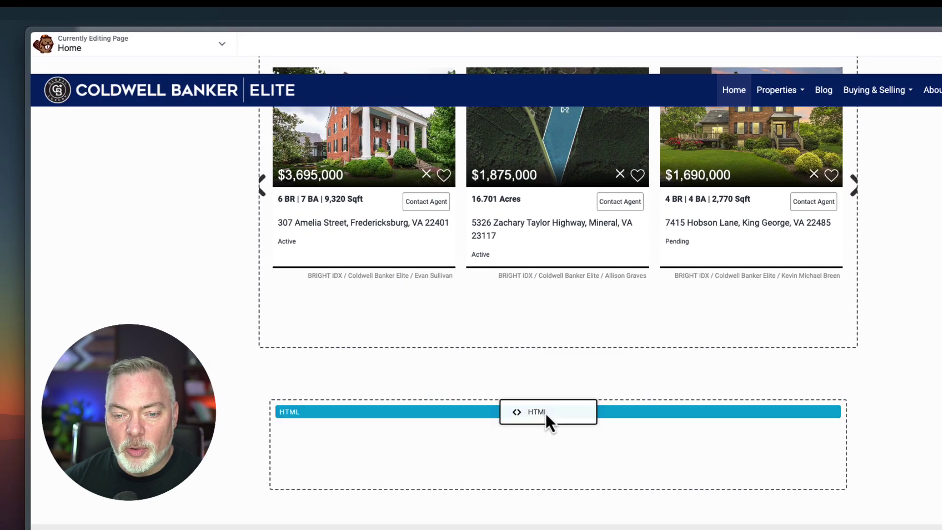
drag(535, 478, 536, 478)
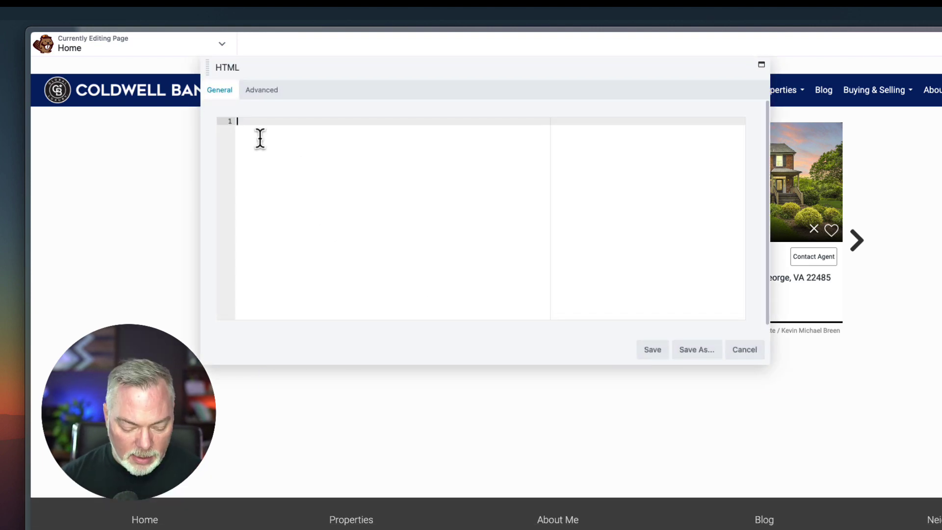
text(<script> window.embeddedChatbotConfig = { chatbotId: "hbePMbwcqVOJxxhfPZ6Zb", domain: "www.chatbase.co" } </script> <script src="https://www.chatbase.co/embed.min.js" chatbotId="hbePMbwcqVOJxxhfPZ6Zb" domain="www.chatbase.co" defer> </script>)
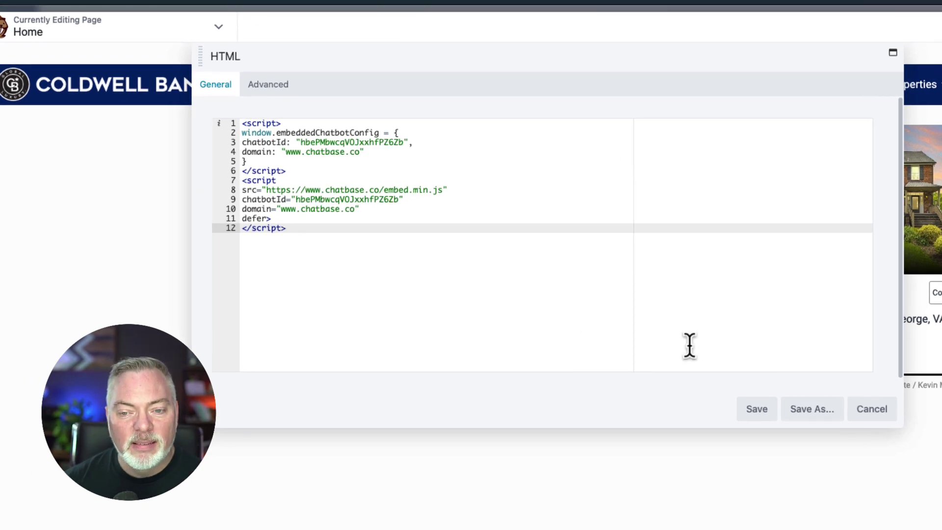
click(869, 411)
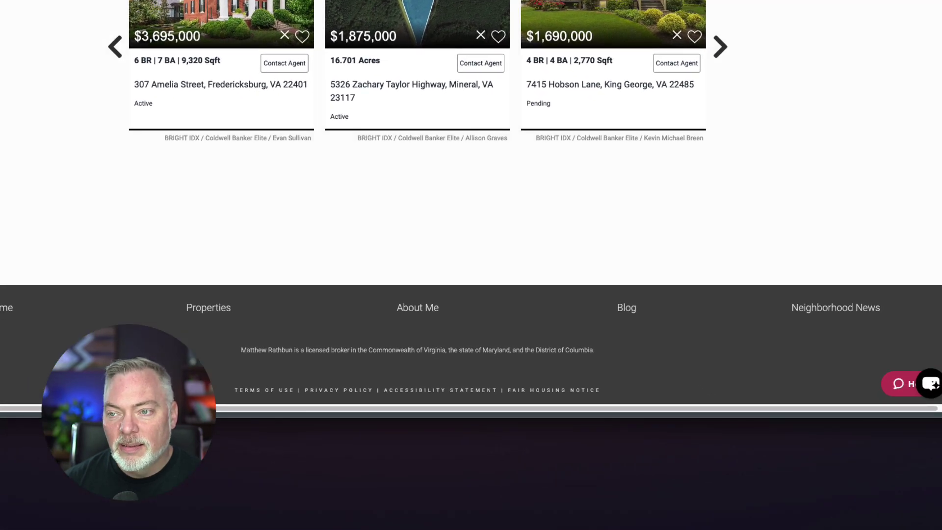
Remove the empty HTML module from the page's last row, keeping the one with the Chatbase script, and publish the page
key(shift+o)
mouse_move(847, 264)
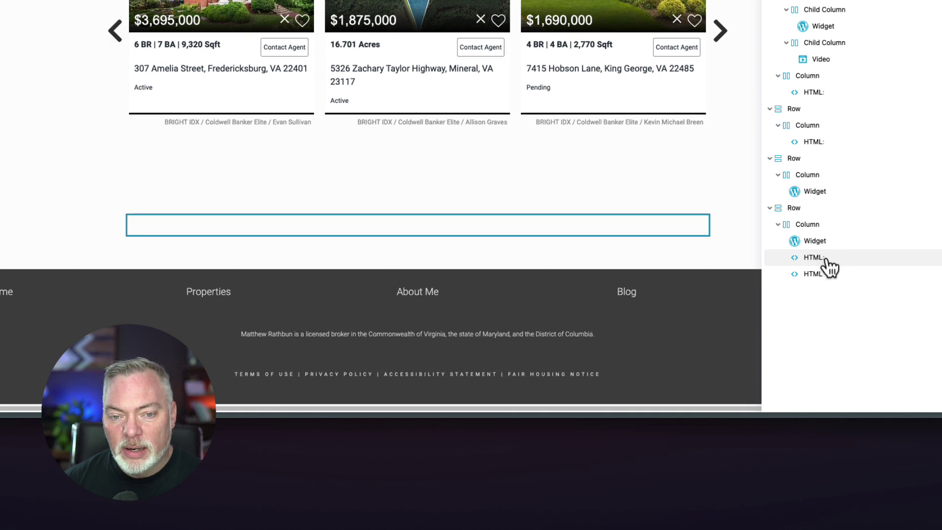
click(823, 257)
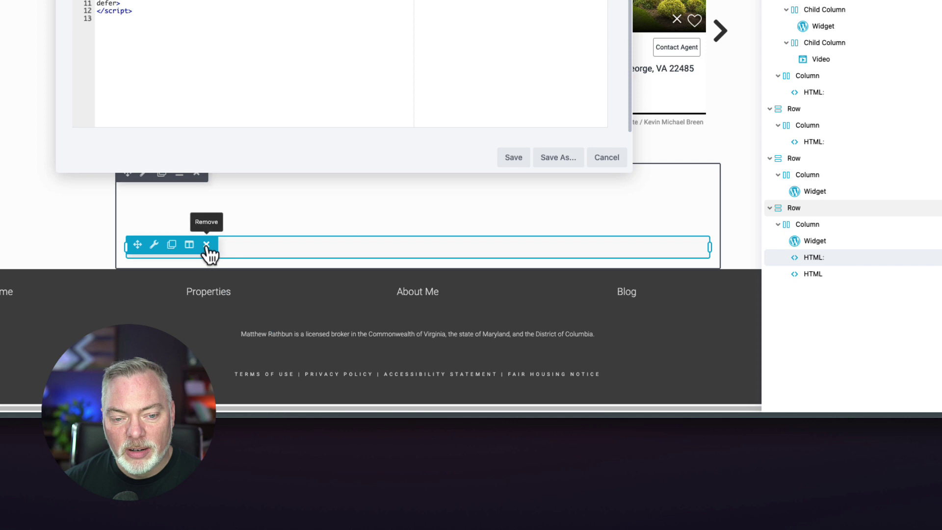
click(206, 244)
click(449, 169)
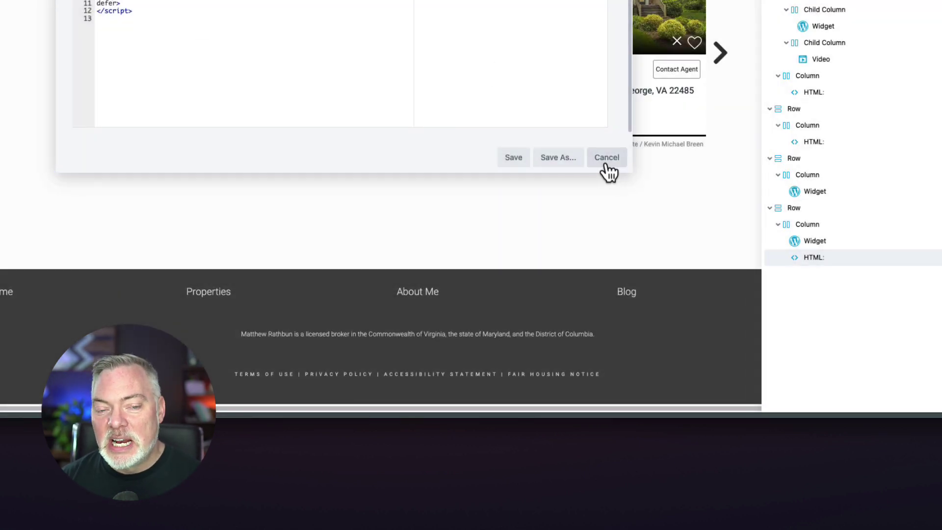
click(624, 168)
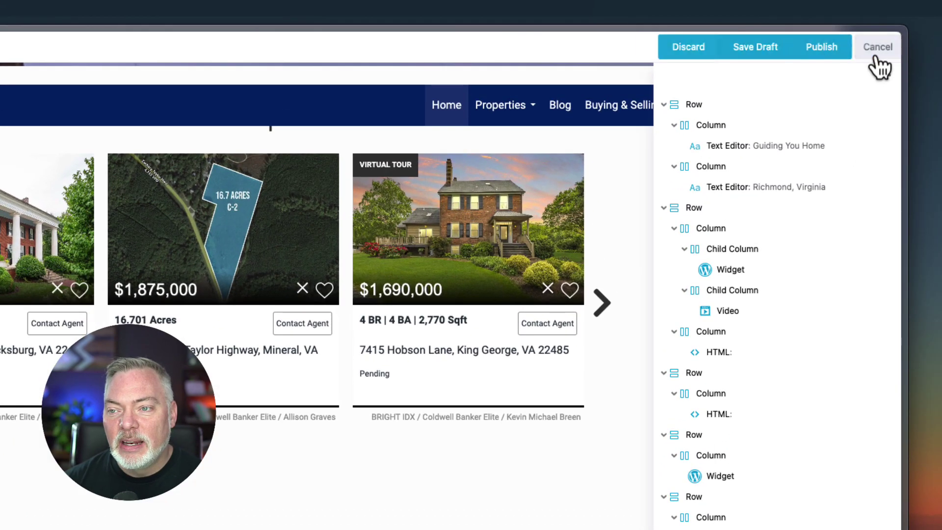
click(812, 49)
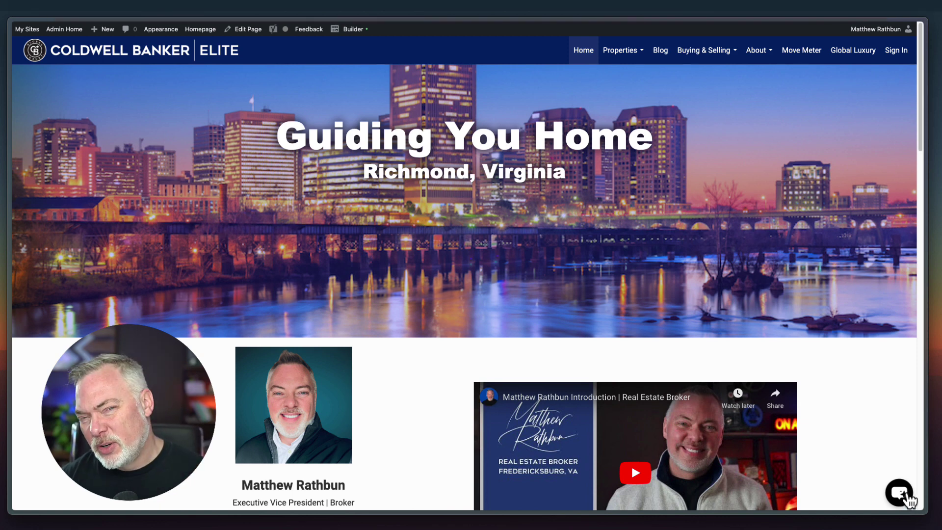
Check the chat bubble on the published home page by opening and closing the chat window
click(908, 498)
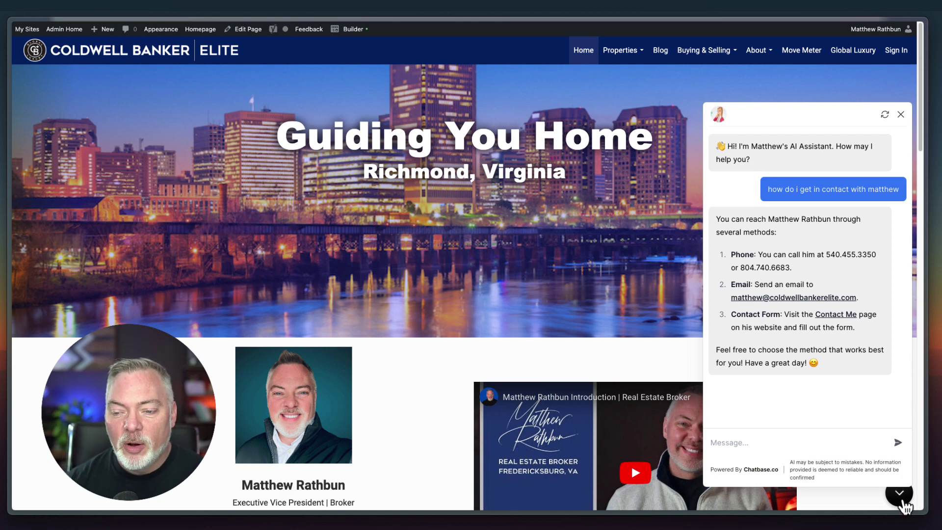
click(899, 493)
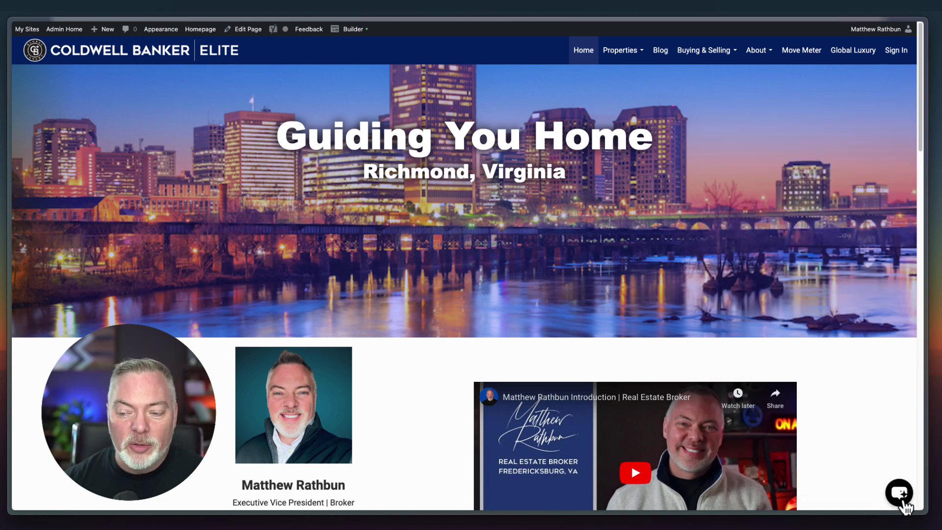
click(902, 497)
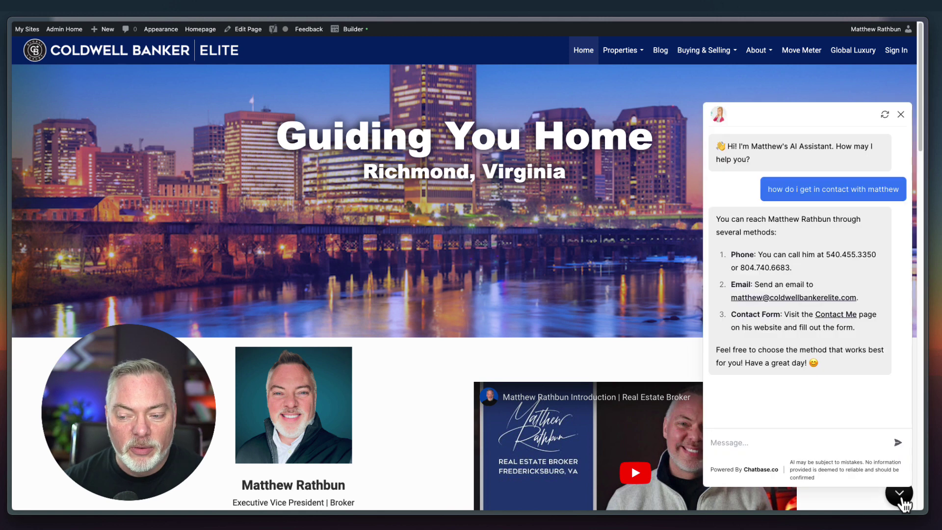
click(902, 496)
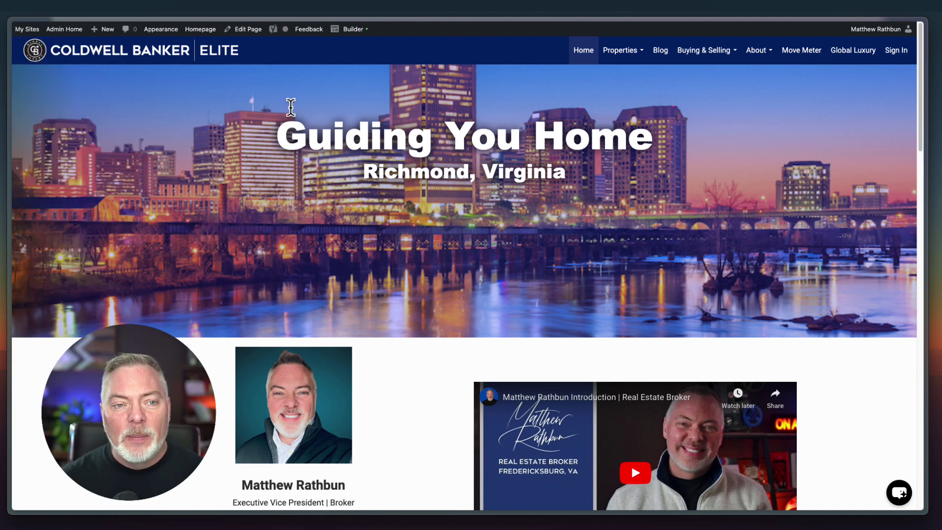
Switch to ChatGPT in the browser
mouse_move(11, 123)
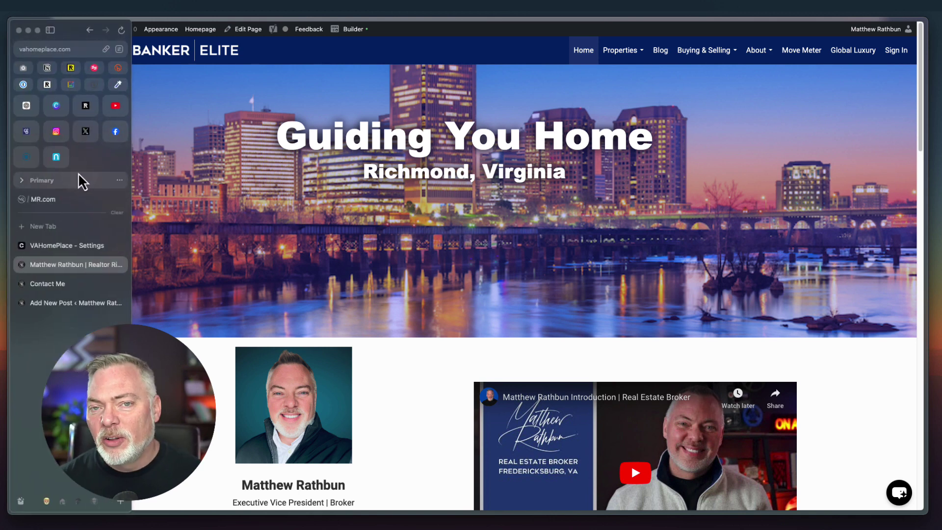
click(26, 108)
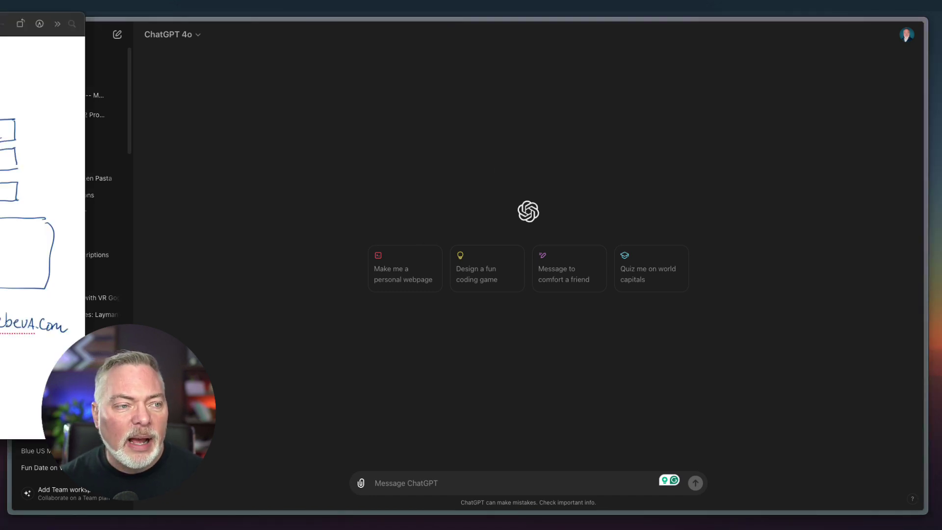
Bring the AI Demo contact form sketch into view, enlarge its window to examine the fields and e-mail instruction, and close it
drag(0, 24, 393, 27)
mouse_move(591, 448)
mouse_down()
mouse_move(711, 521)
mouse_move(770, 528)
mouse_up()
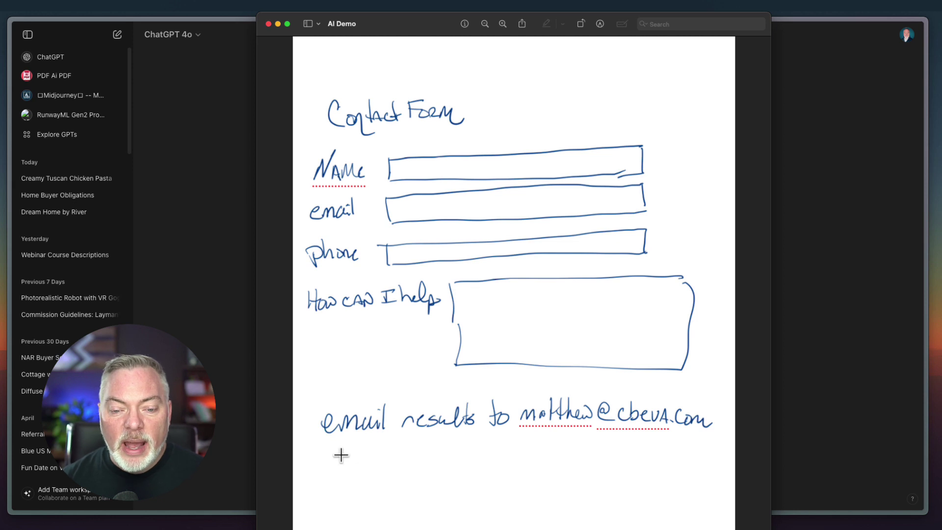
mouse_move(339, 428)
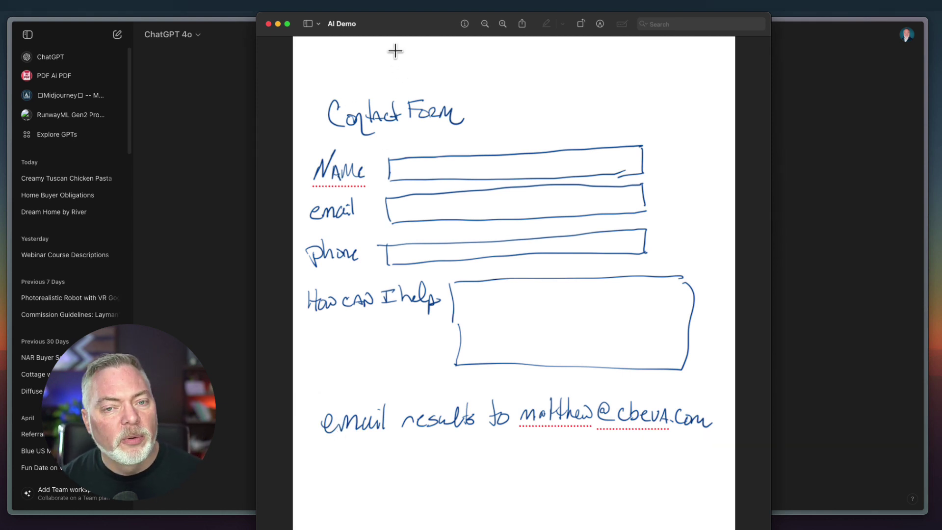
click(268, 24)
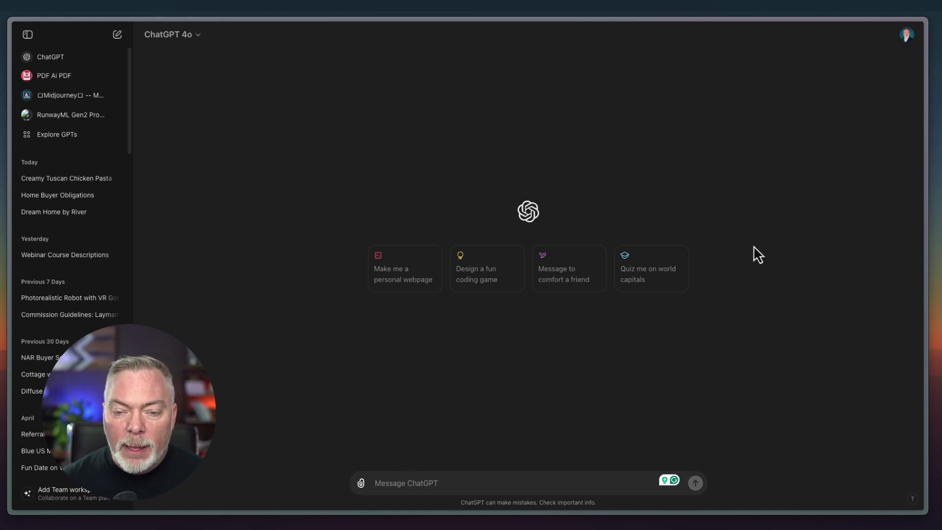
Attach the sketch and send the prompt "Please create html code for my website that will make a form to look like this graphic"
drag(694, 449, 393, 484)
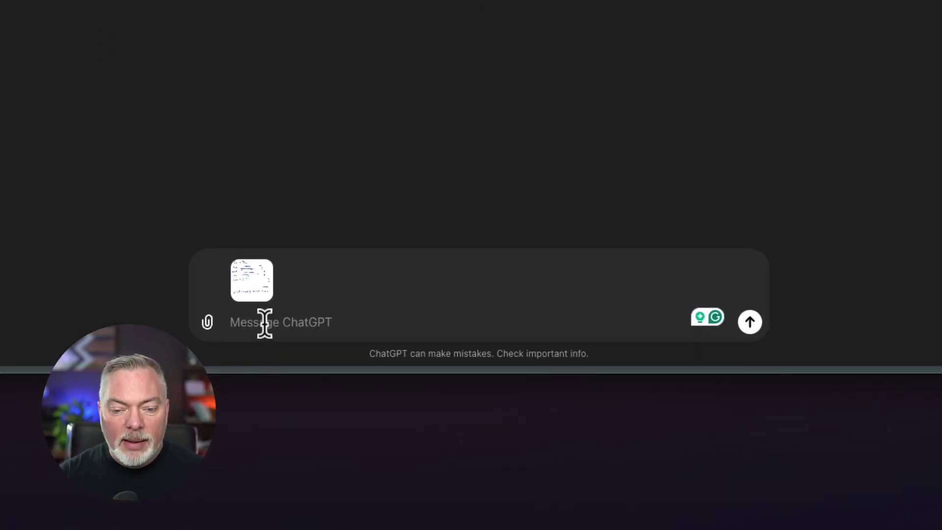
text(Please cre)
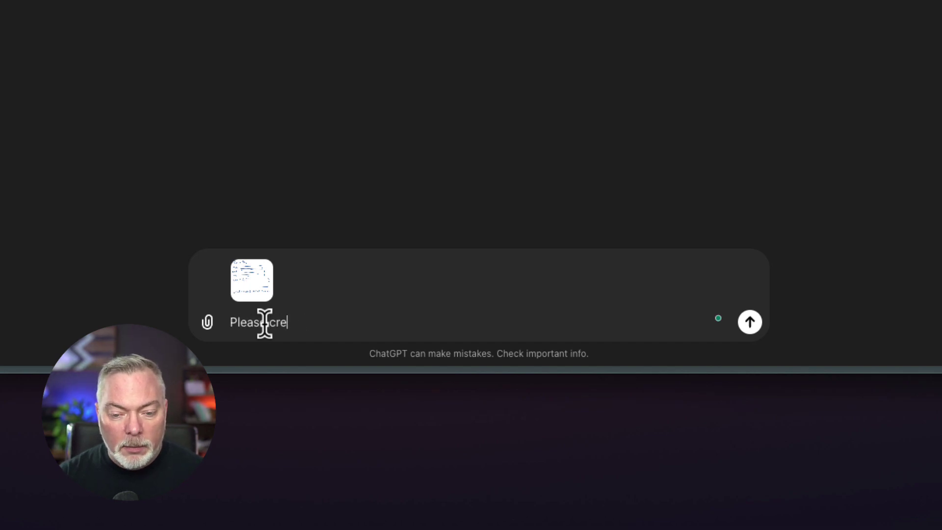
text(ate html co)
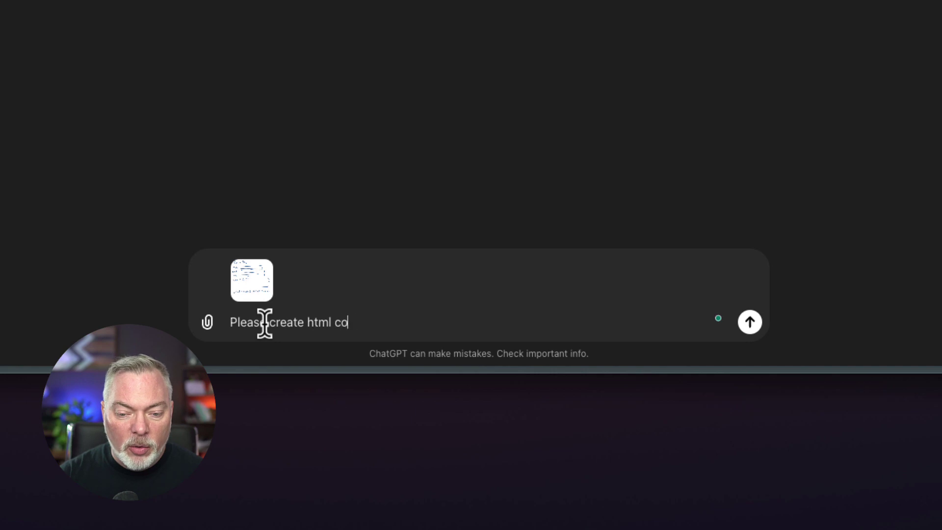
text(de for my webis)
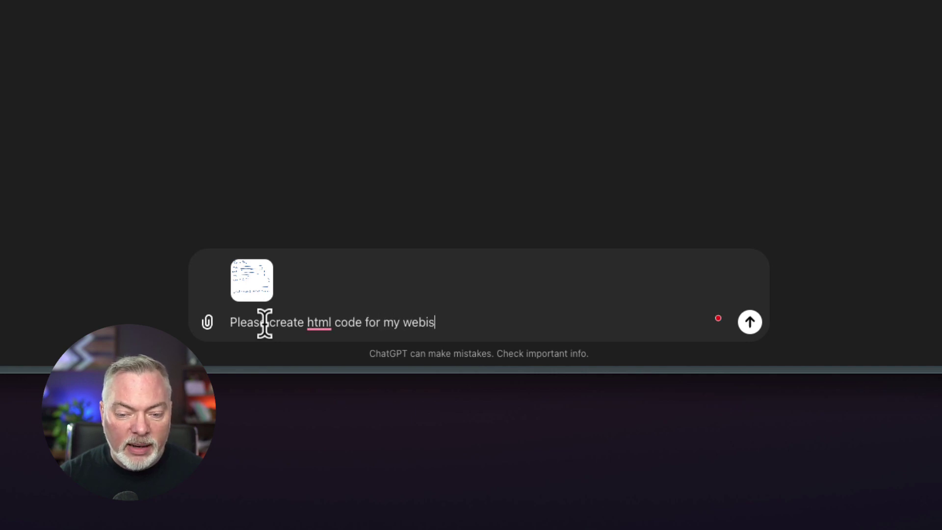
key(BackSpace)
key(BackSpace)
key(BackSpace)
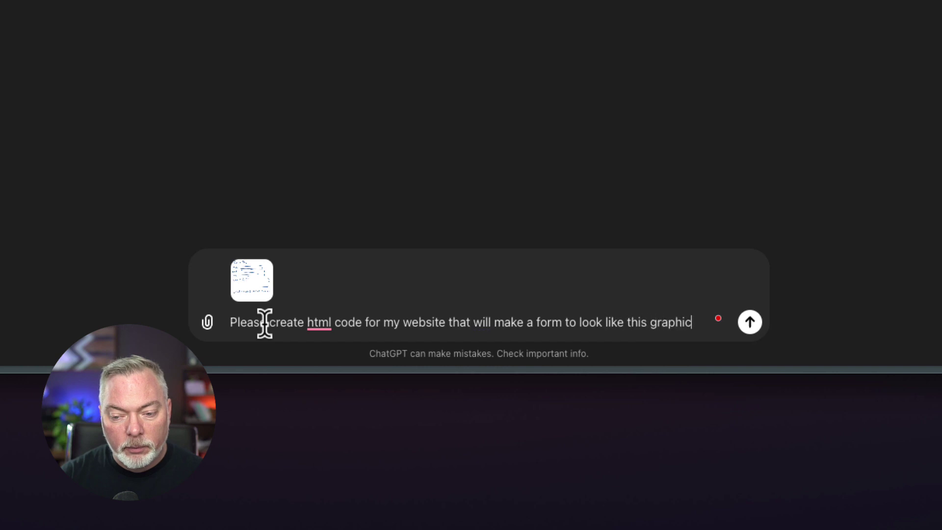
key(Return)
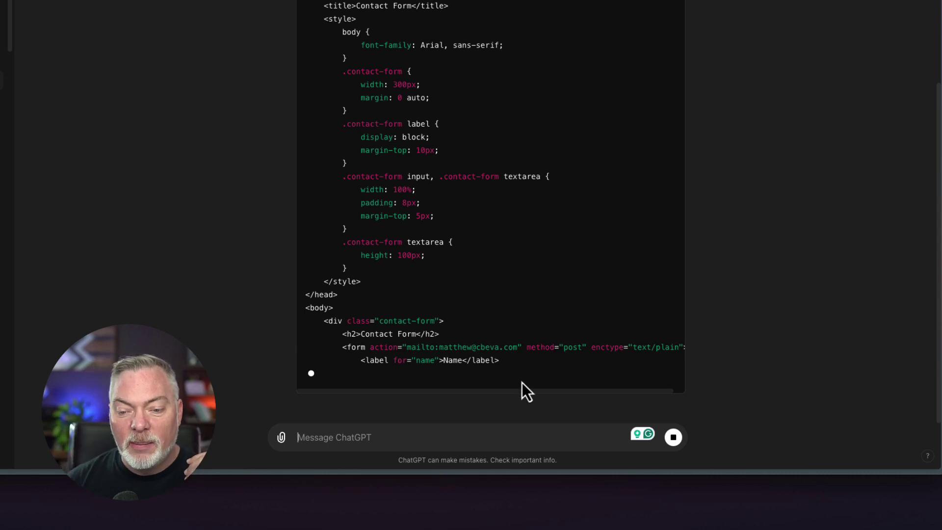
Review the generated contact form HTML and copy the whole code block
drag(510, 368, 372, 7)
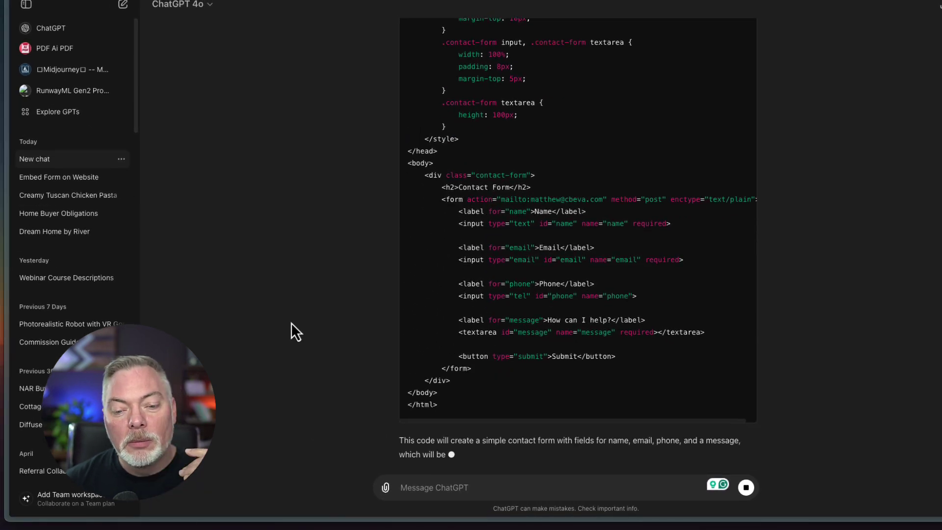
scroll(740, 355, up, 5)
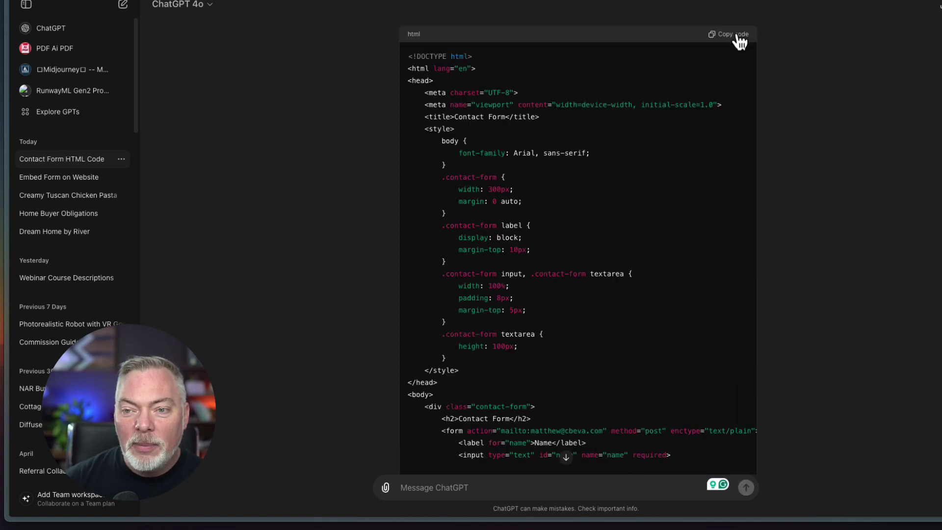
click(739, 39)
scroll(504, 389, down, 2)
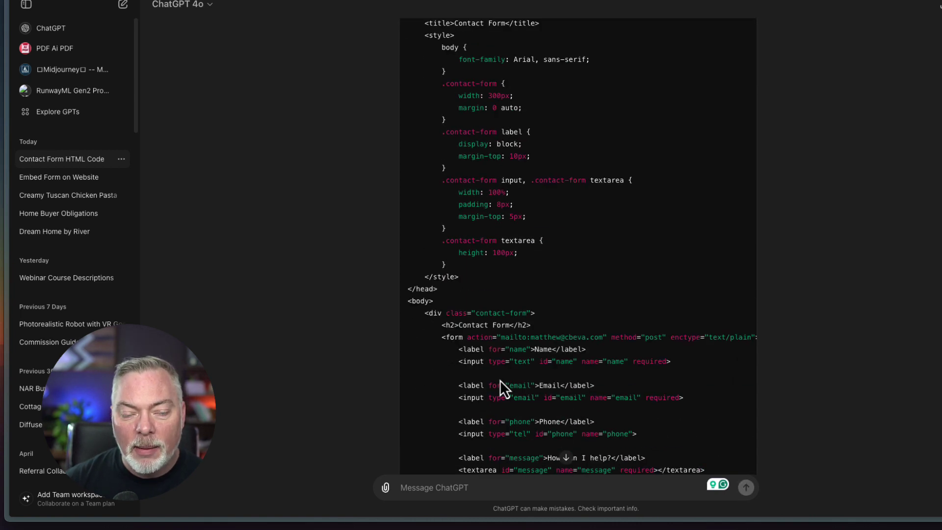
Switch to the WordPress draft post AI Test and paste the copied HTML into its body in text mode
mouse_move(15, 221)
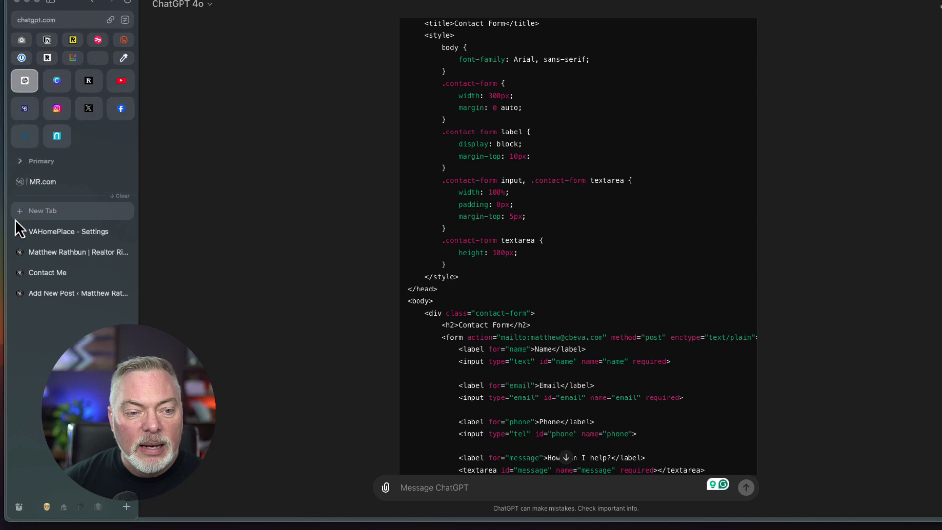
click(63, 297)
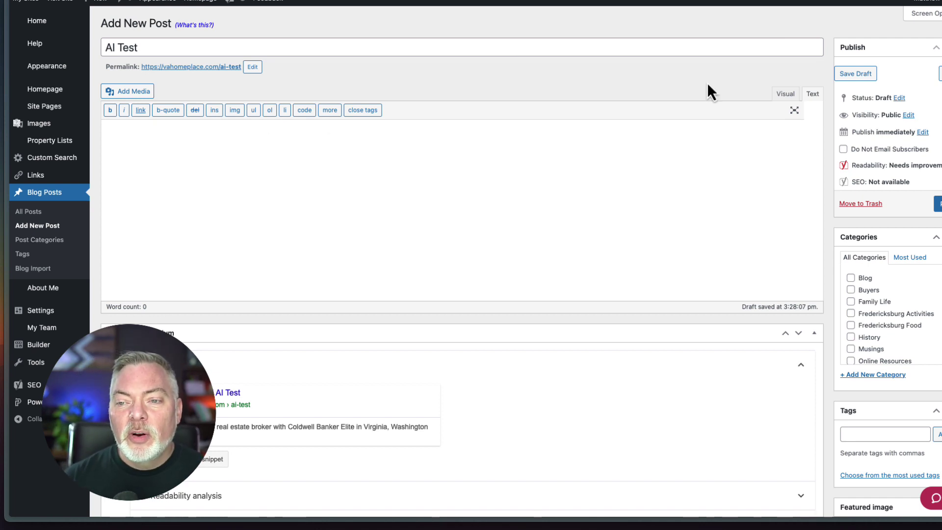
click(788, 94)
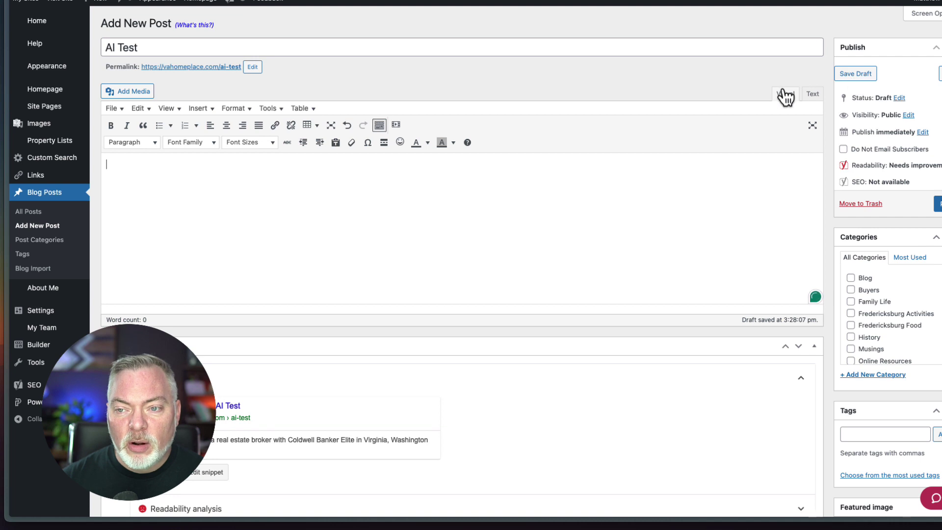
click(812, 94)
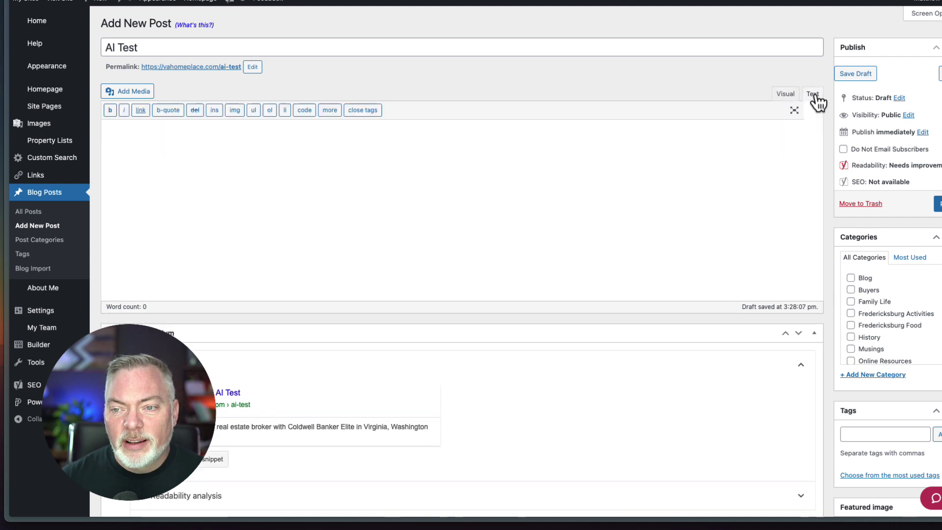
key(super+v)
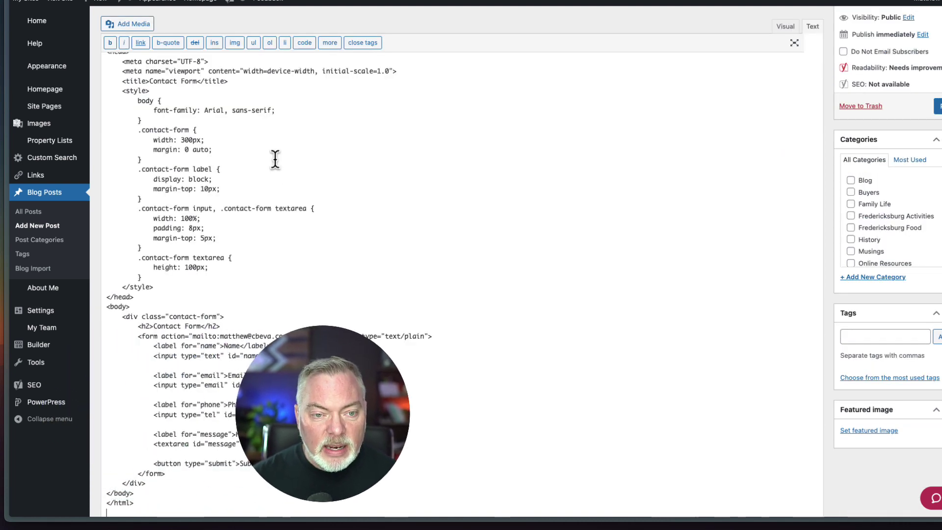
Look over the pasted code and view the rendered contact form in the visual editor
scroll(277, 199, down, 5)
scroll(289, 221, up, 7)
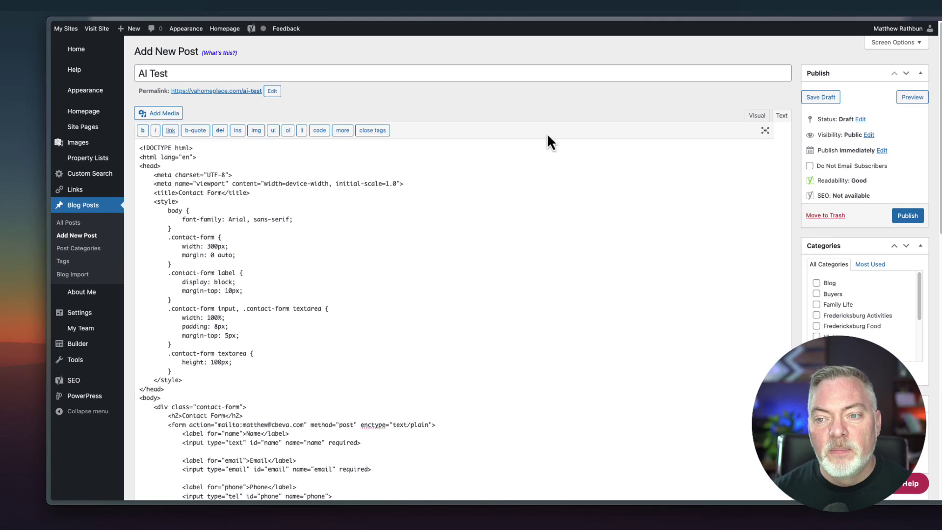
click(757, 117)
scroll(254, 272, down, 1)
scroll(270, 341, down, 1)
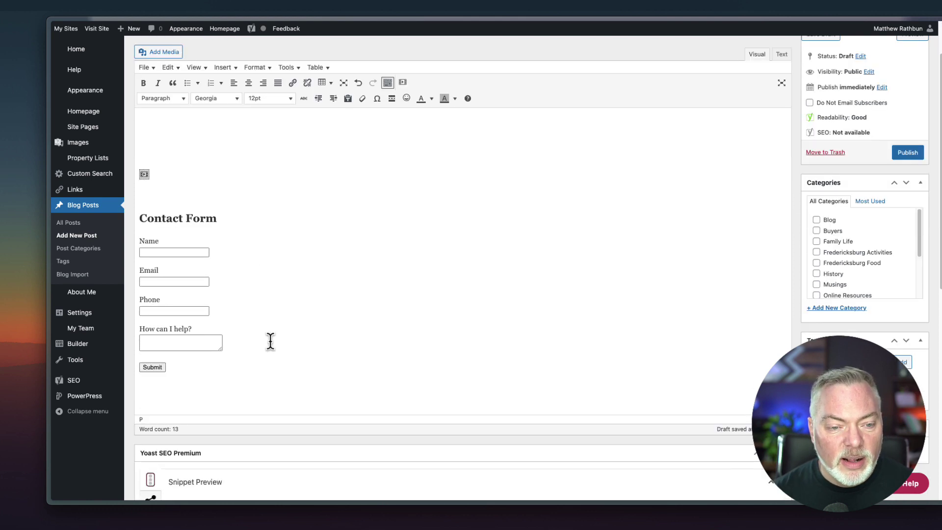
scroll(270, 340, up, 2)
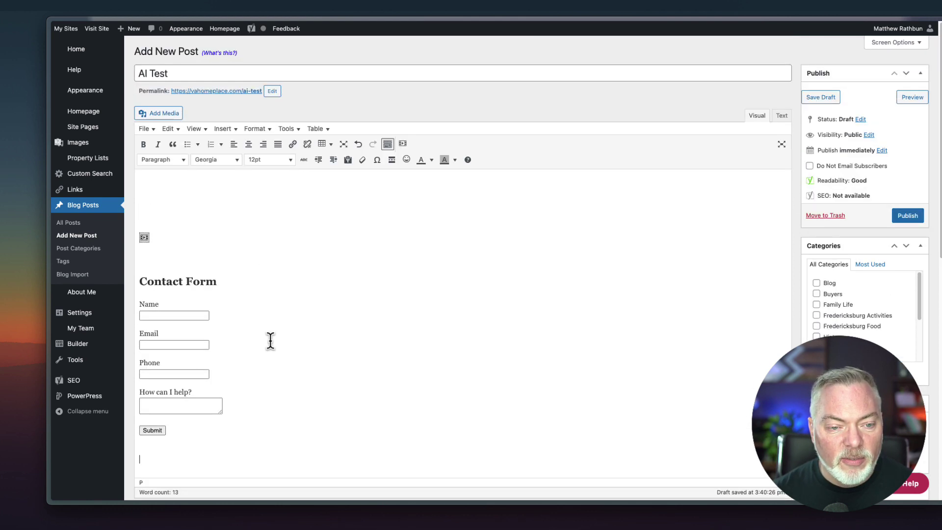
Preview the AI Test post and try the Name, Email and How can I help? fields of the contact form
click(911, 97)
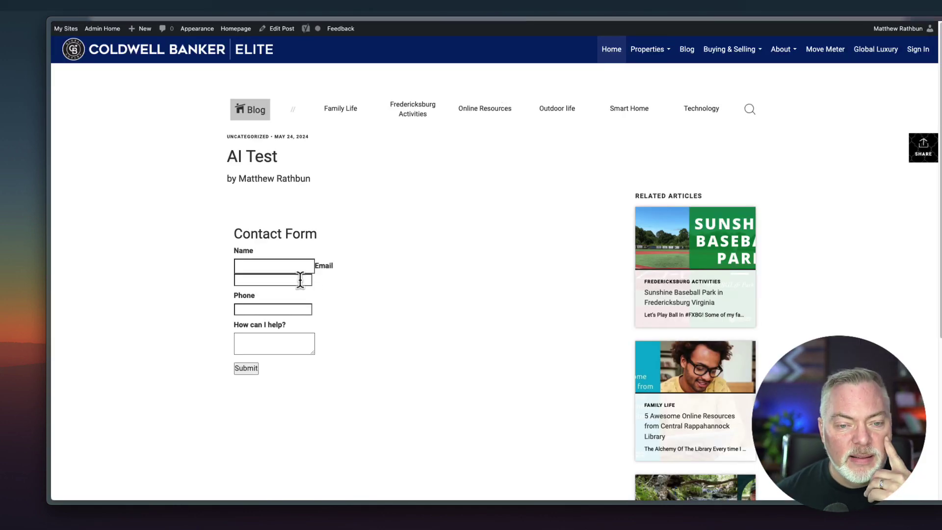
click(262, 269)
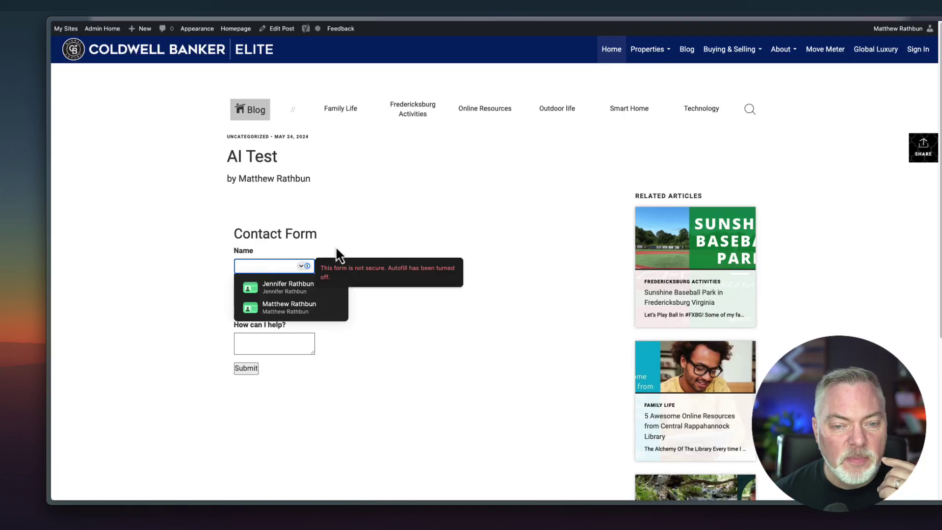
click(388, 234)
click(272, 263)
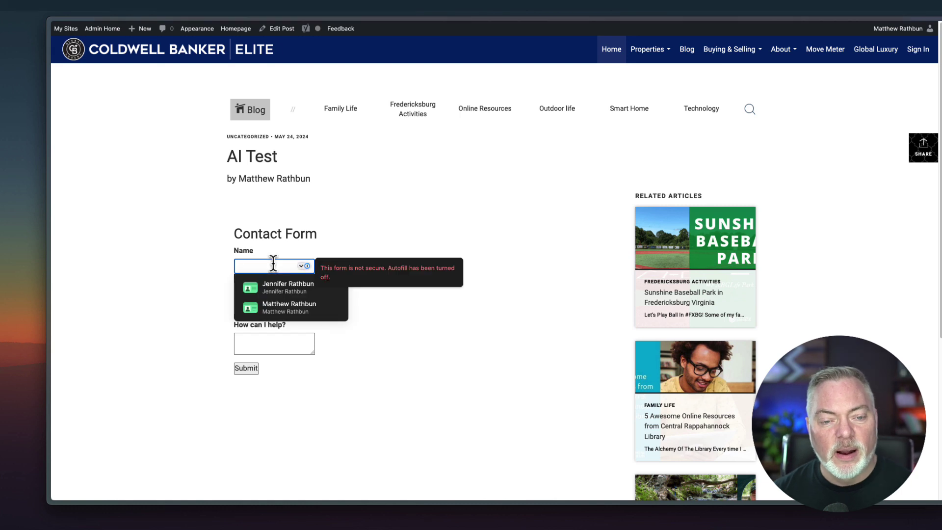
click(185, 266)
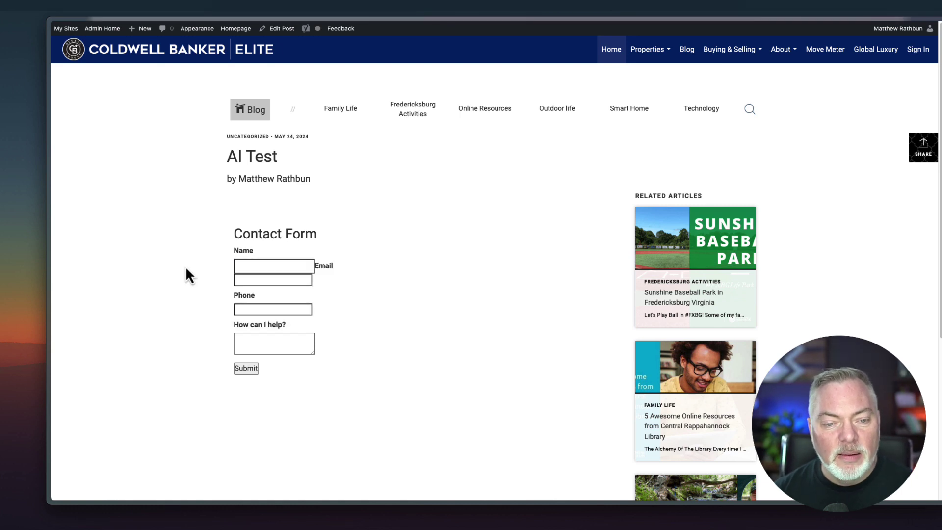
click(257, 279)
click(227, 319)
click(257, 343)
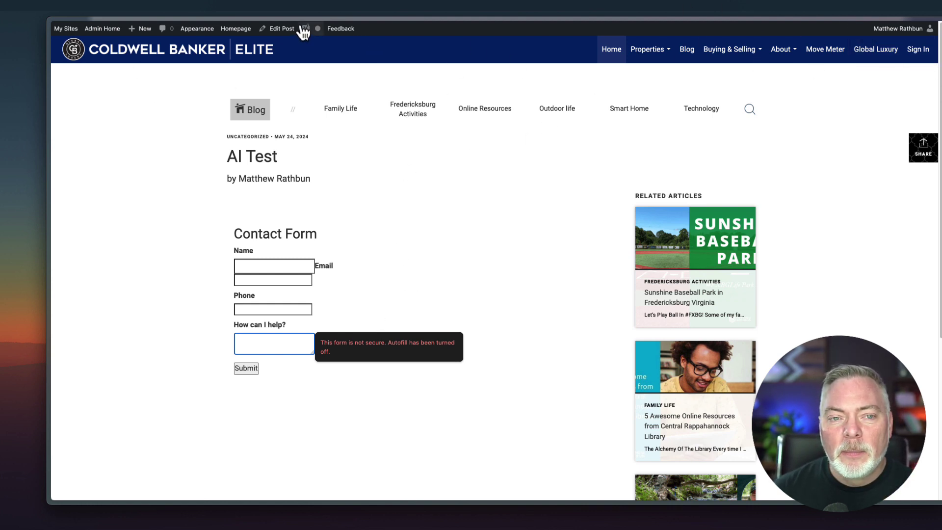
Return to editing the post and rearrange the form so Name and Email are on separate lines, each beside its own field
click(404, 164)
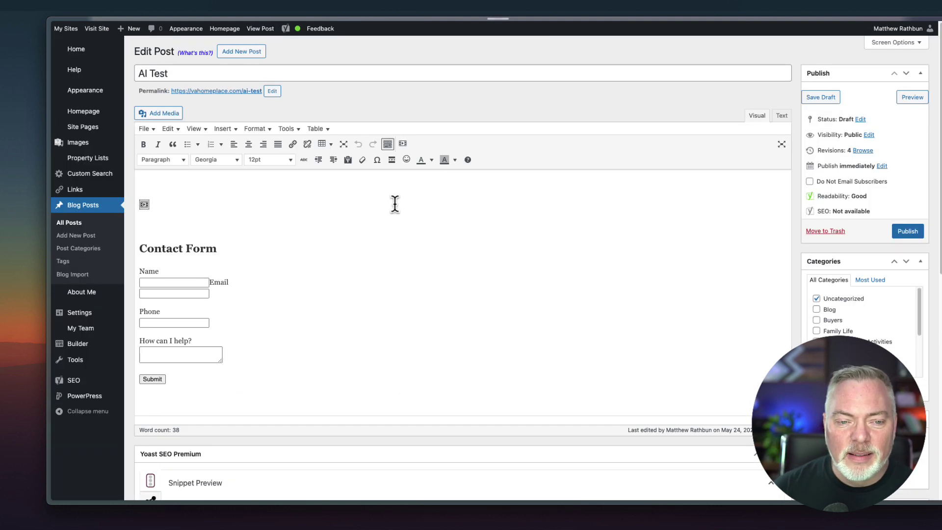
click(212, 282)
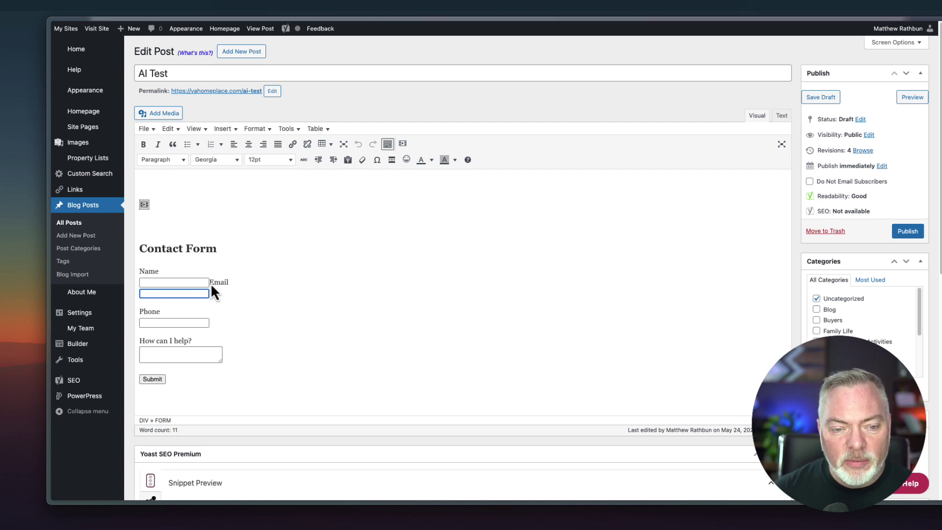
click(212, 282)
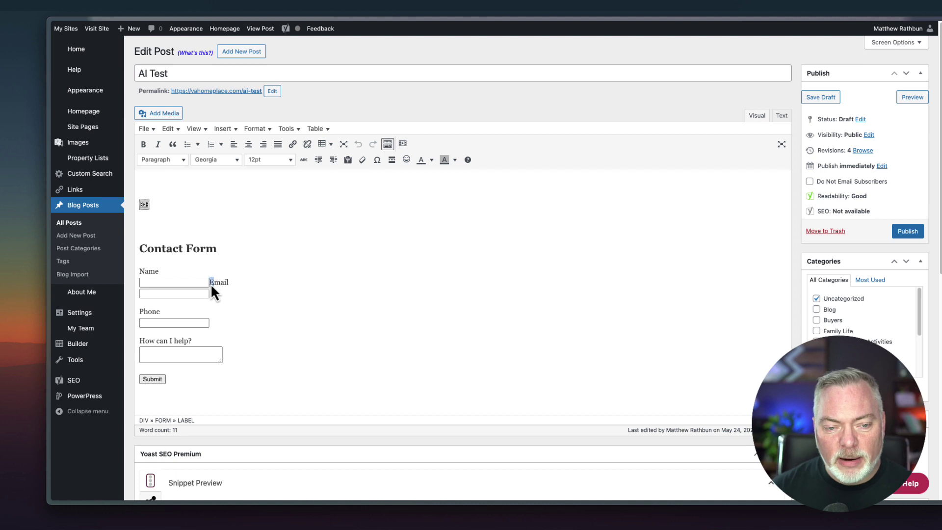
click(208, 284)
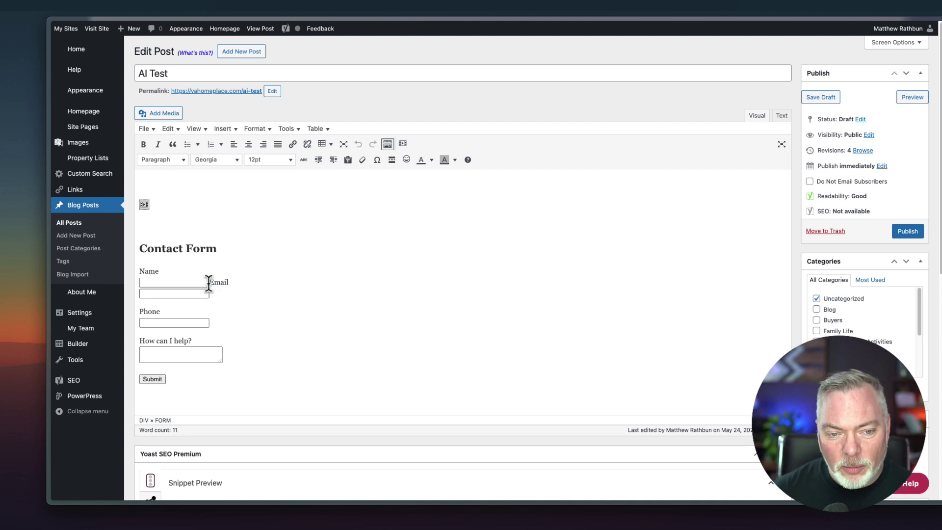
key(Return)
key(BackSpace)
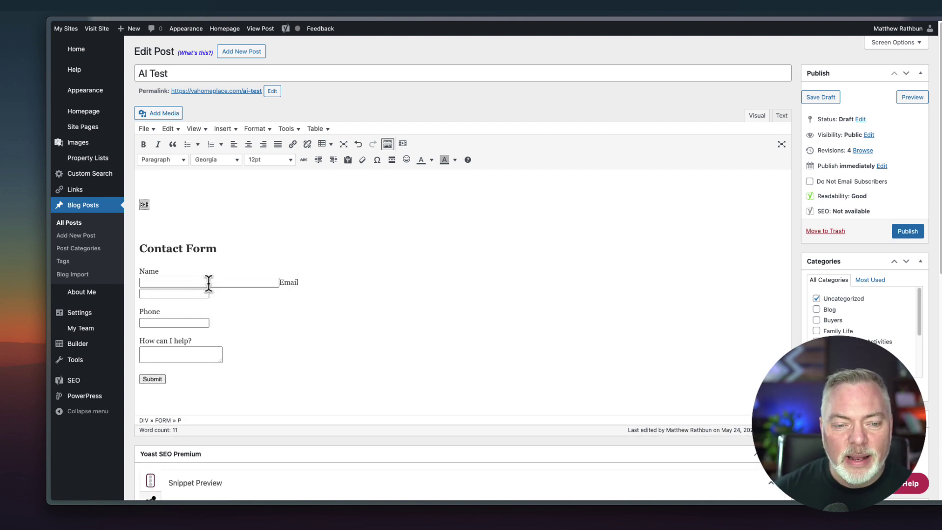
key(Return)
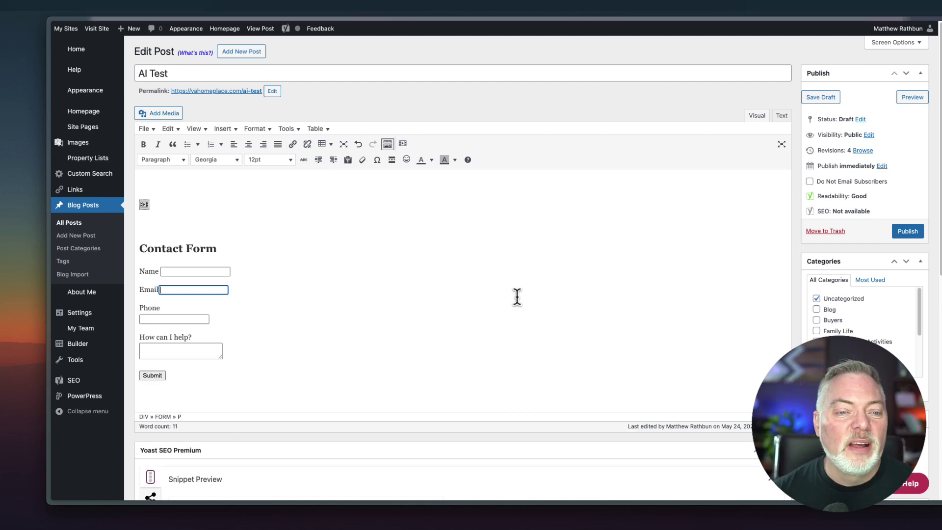
Check the Name, Email, Phone and How can I help? fields of the rearranged form in the visual editor
scroll(358, 273, down, 3)
scroll(358, 273, up, 2)
click(183, 257)
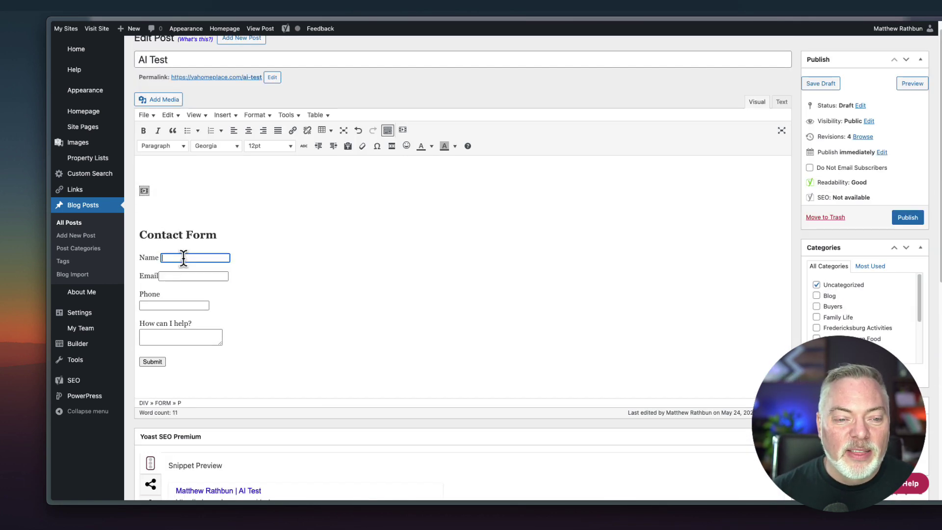
click(181, 275)
click(179, 305)
click(180, 336)
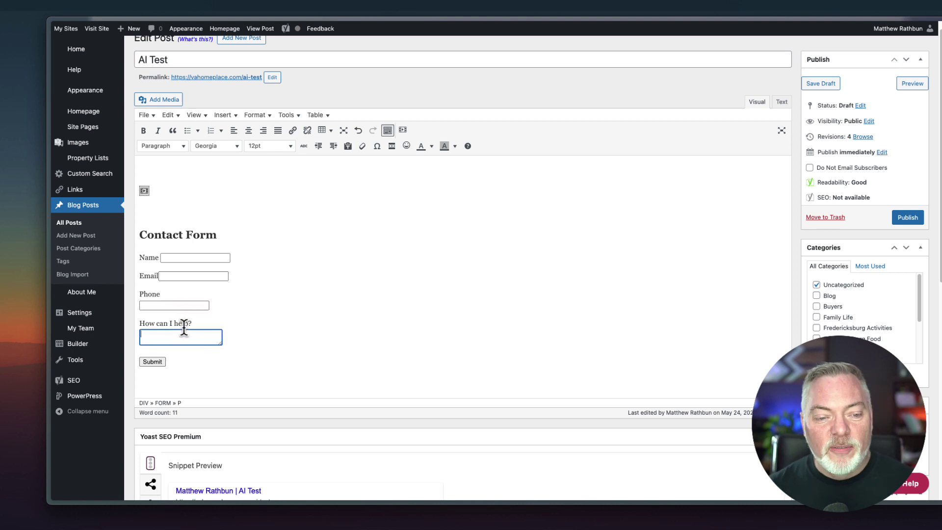